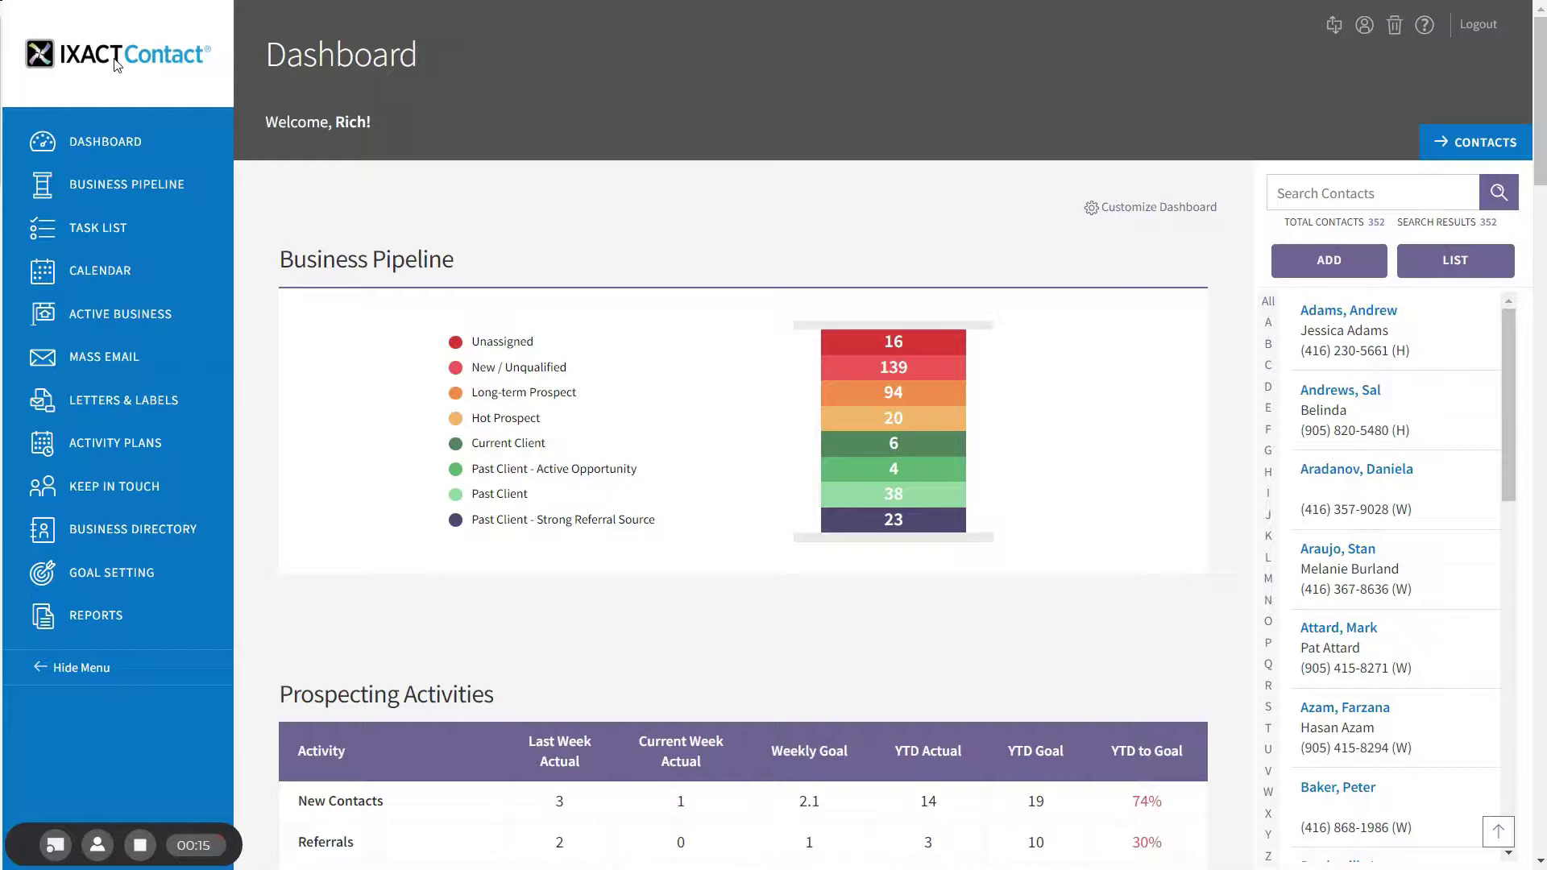
In the contact's Properties, tick Prospective Buyer and set the buyer agency expiry to 8/31/2018
left_click(1357, 630)
left_click(812, 253)
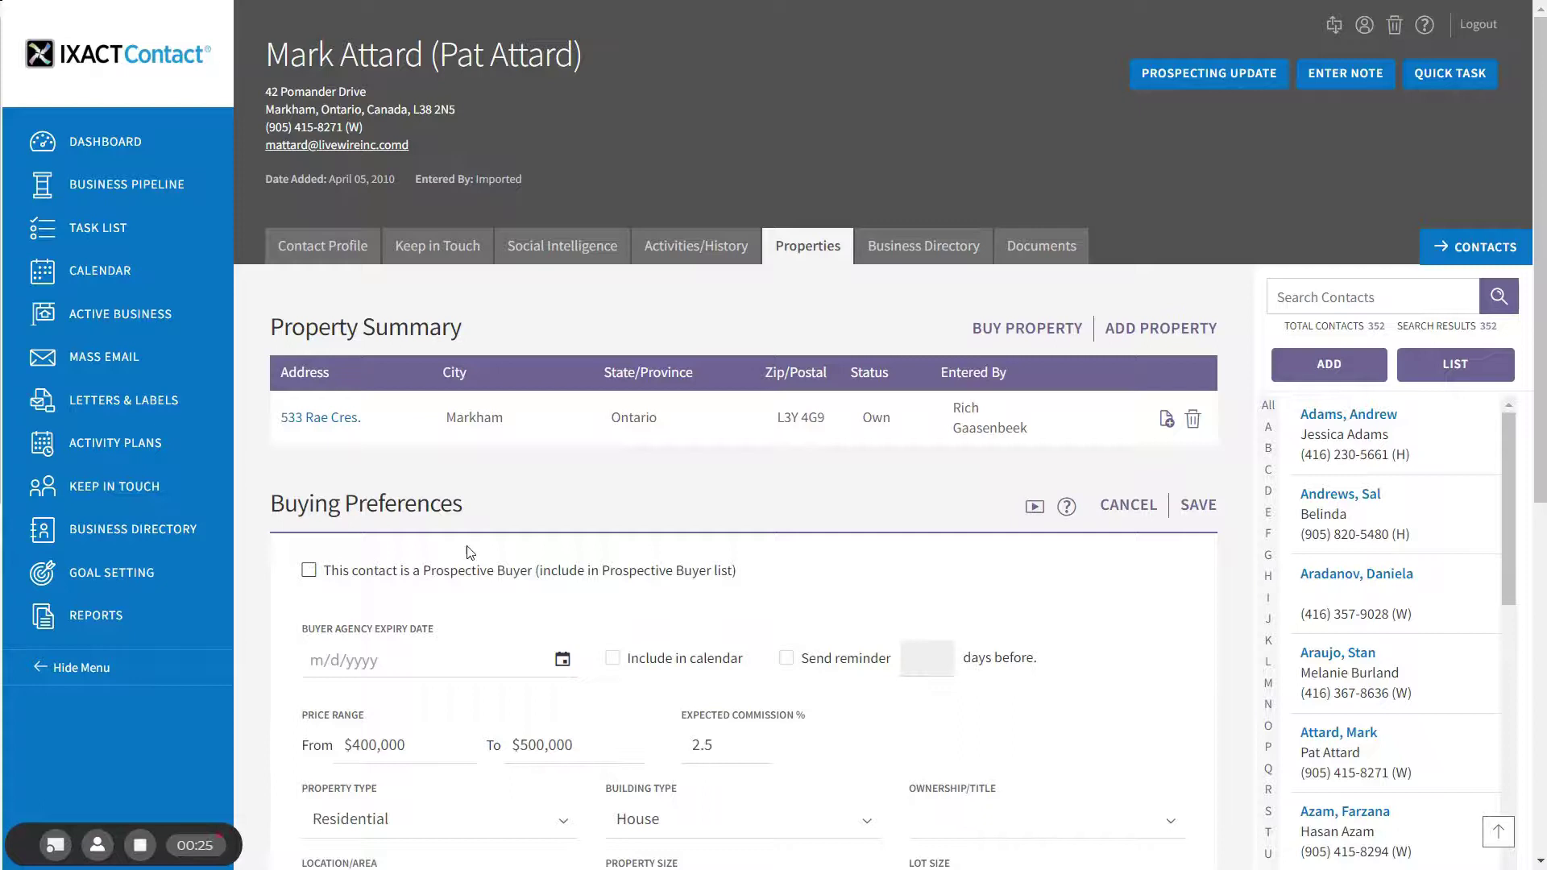
left_click(308, 574)
left_click(562, 660)
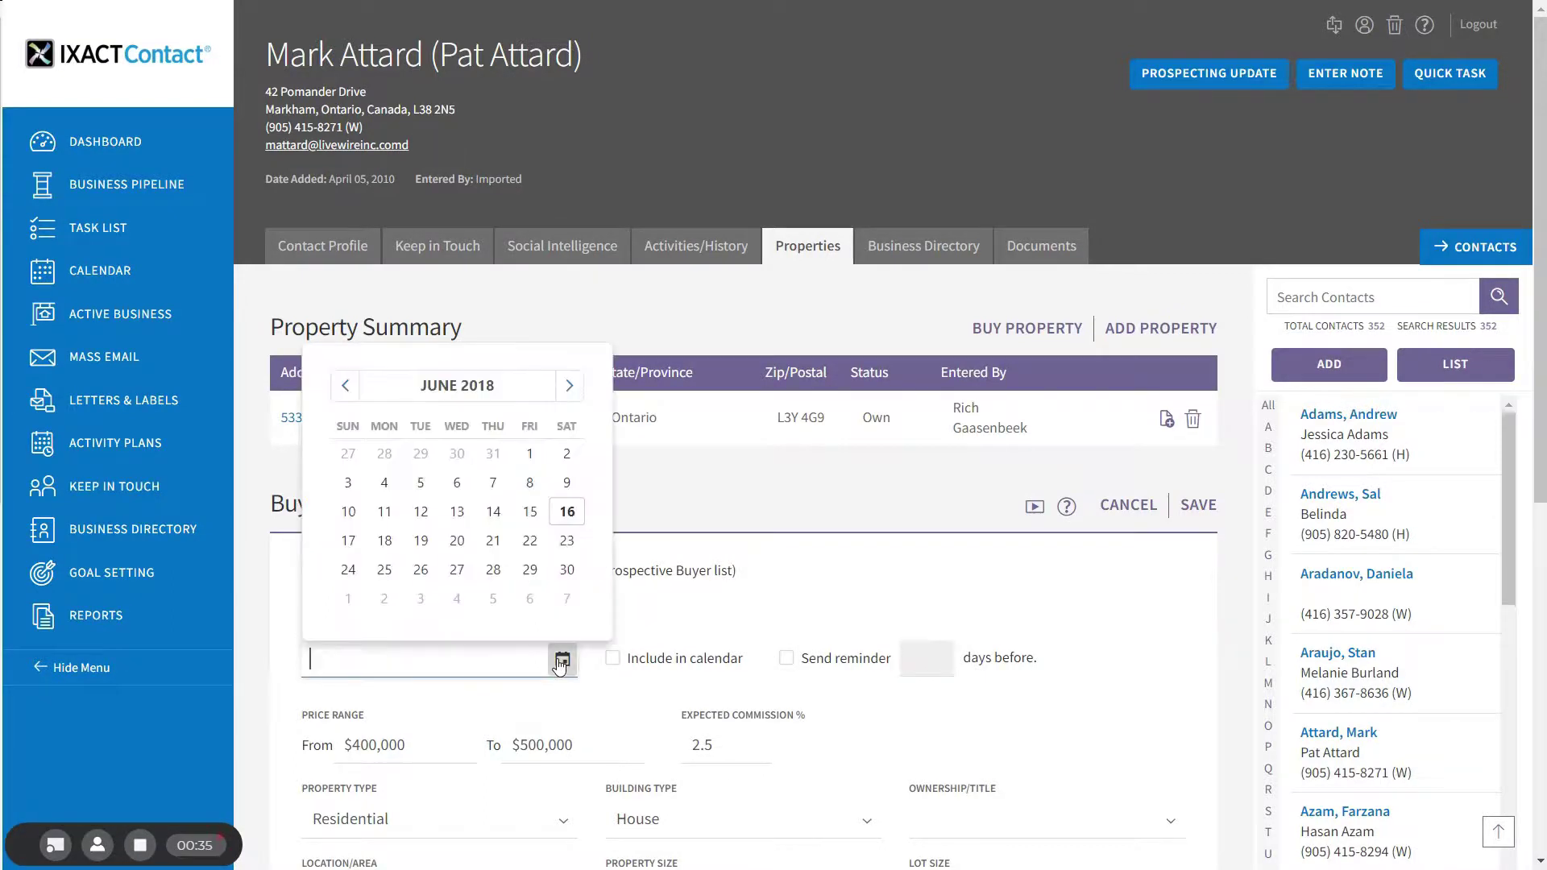
left_click(569, 385)
left_click(567, 384)
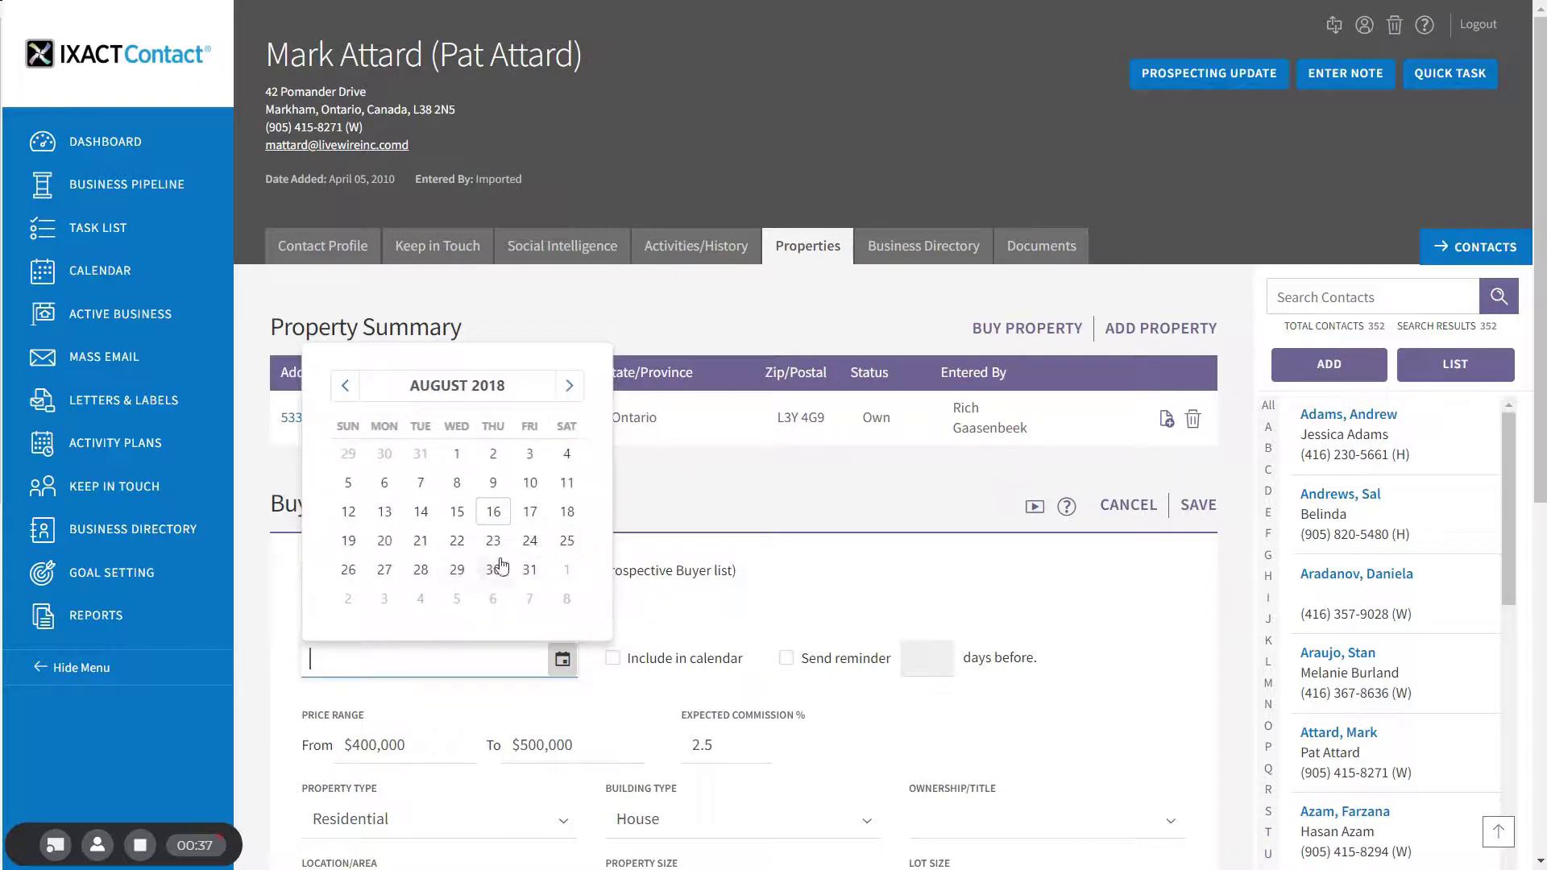
left_click(528, 570)
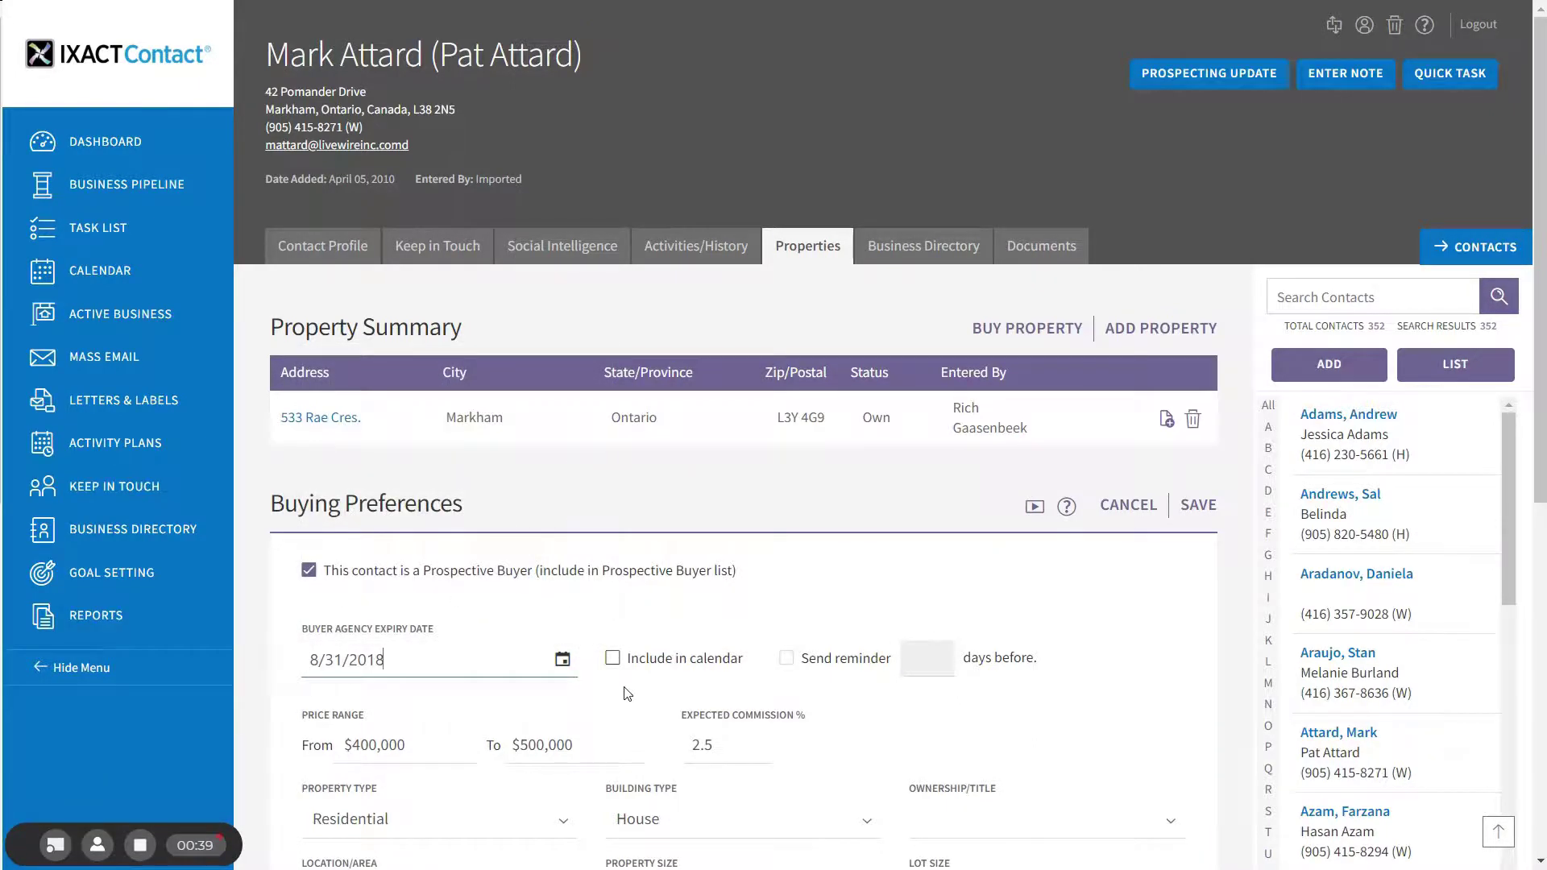
Include the agency expiry in the calendar with a reminder 5 days before
left_click(611, 661)
left_click(786, 659)
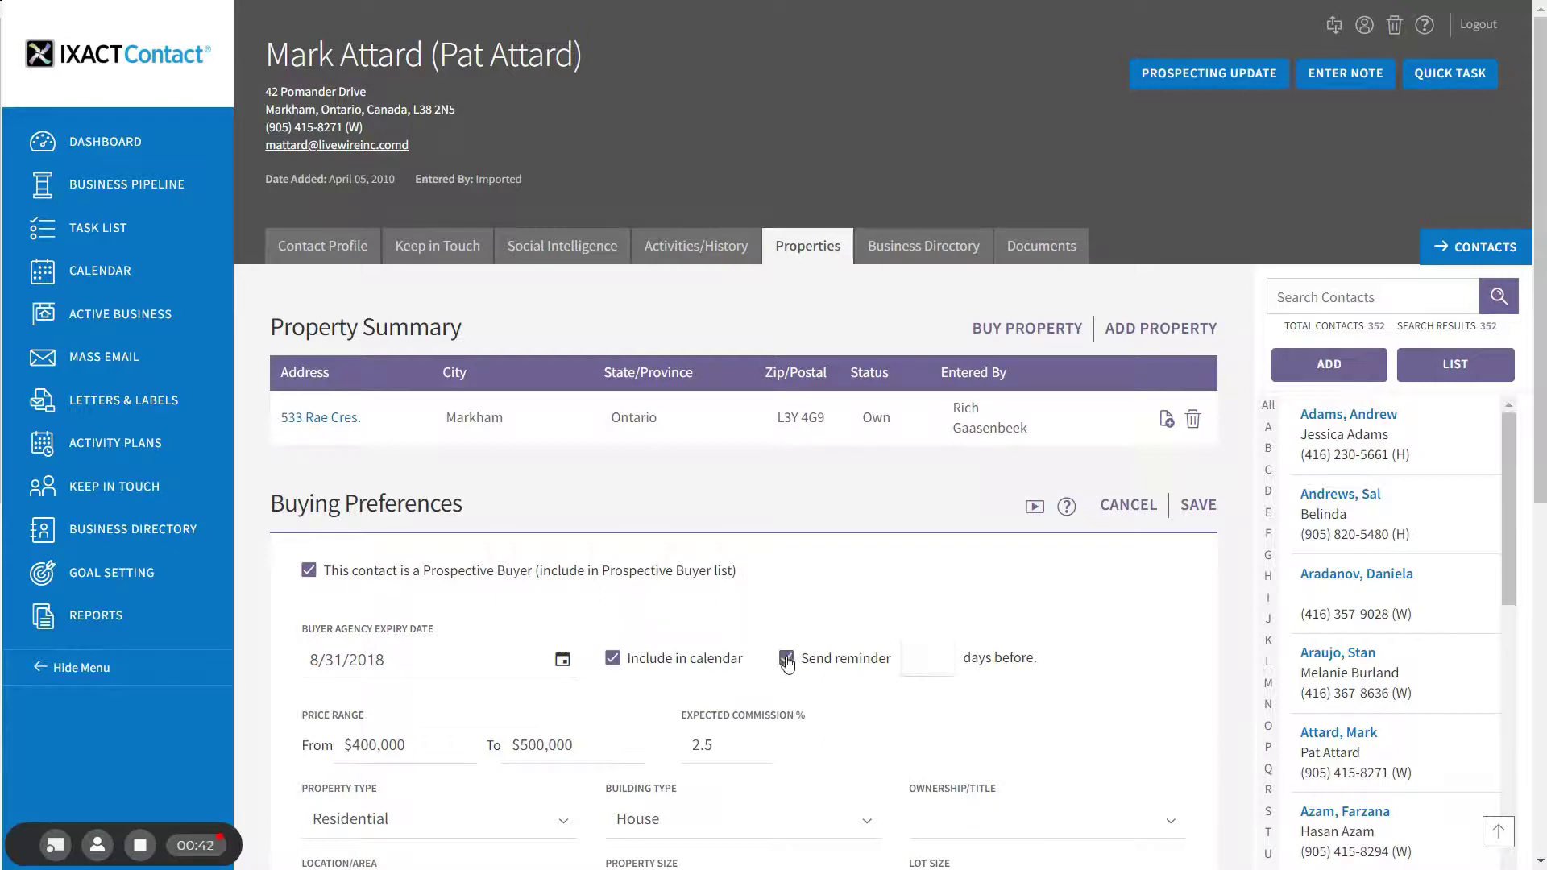
left_click(931, 660)
type("5")
left_click_drag(1541, 335, 1543, 548)
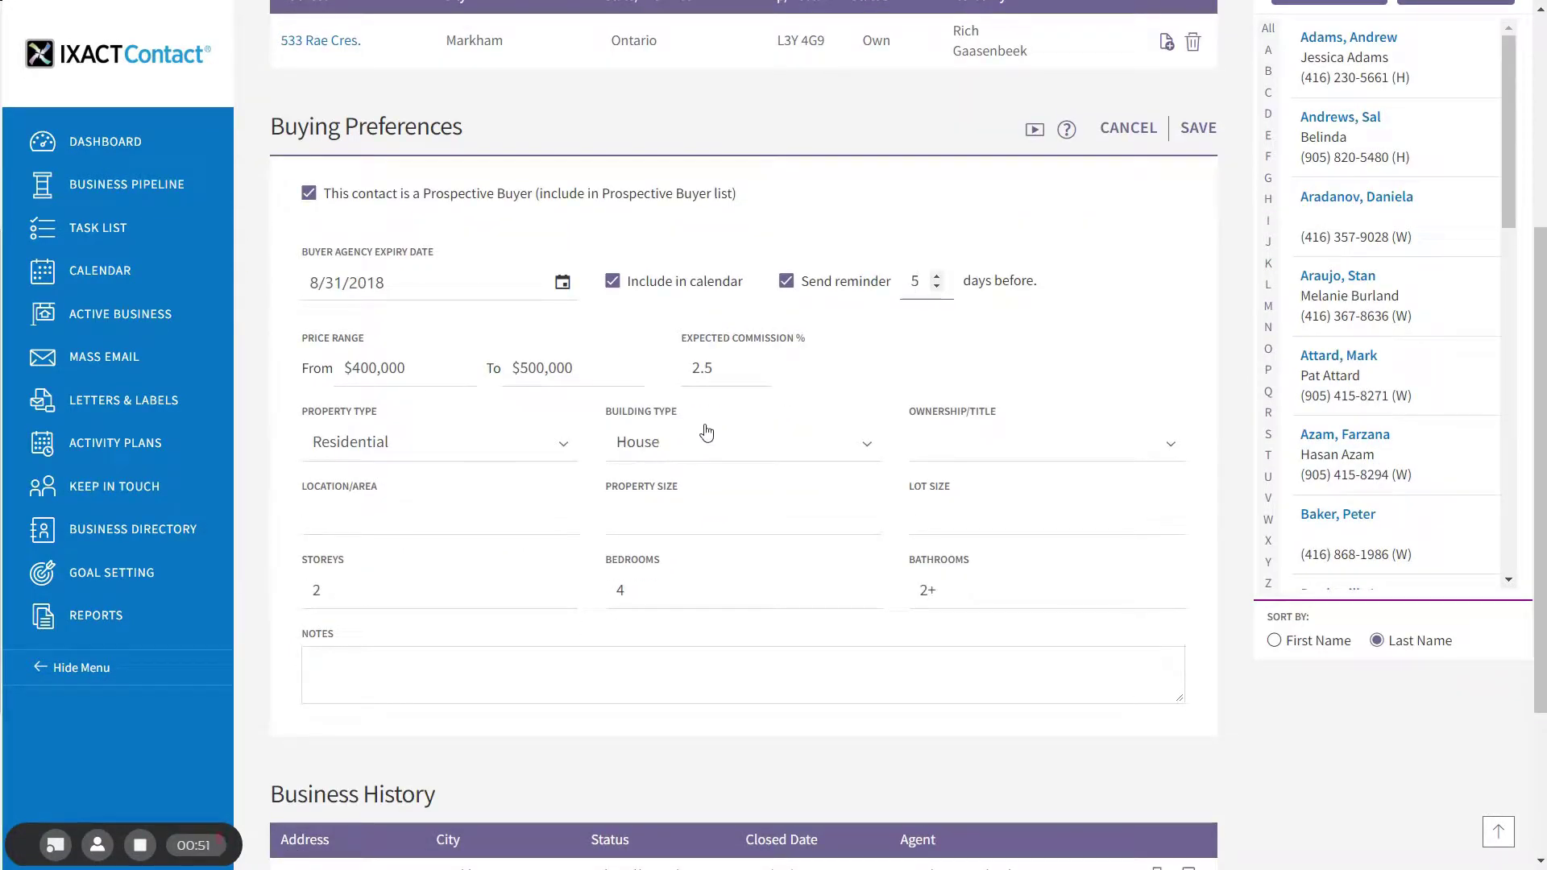
scroll(1221, 306, "up", 2)
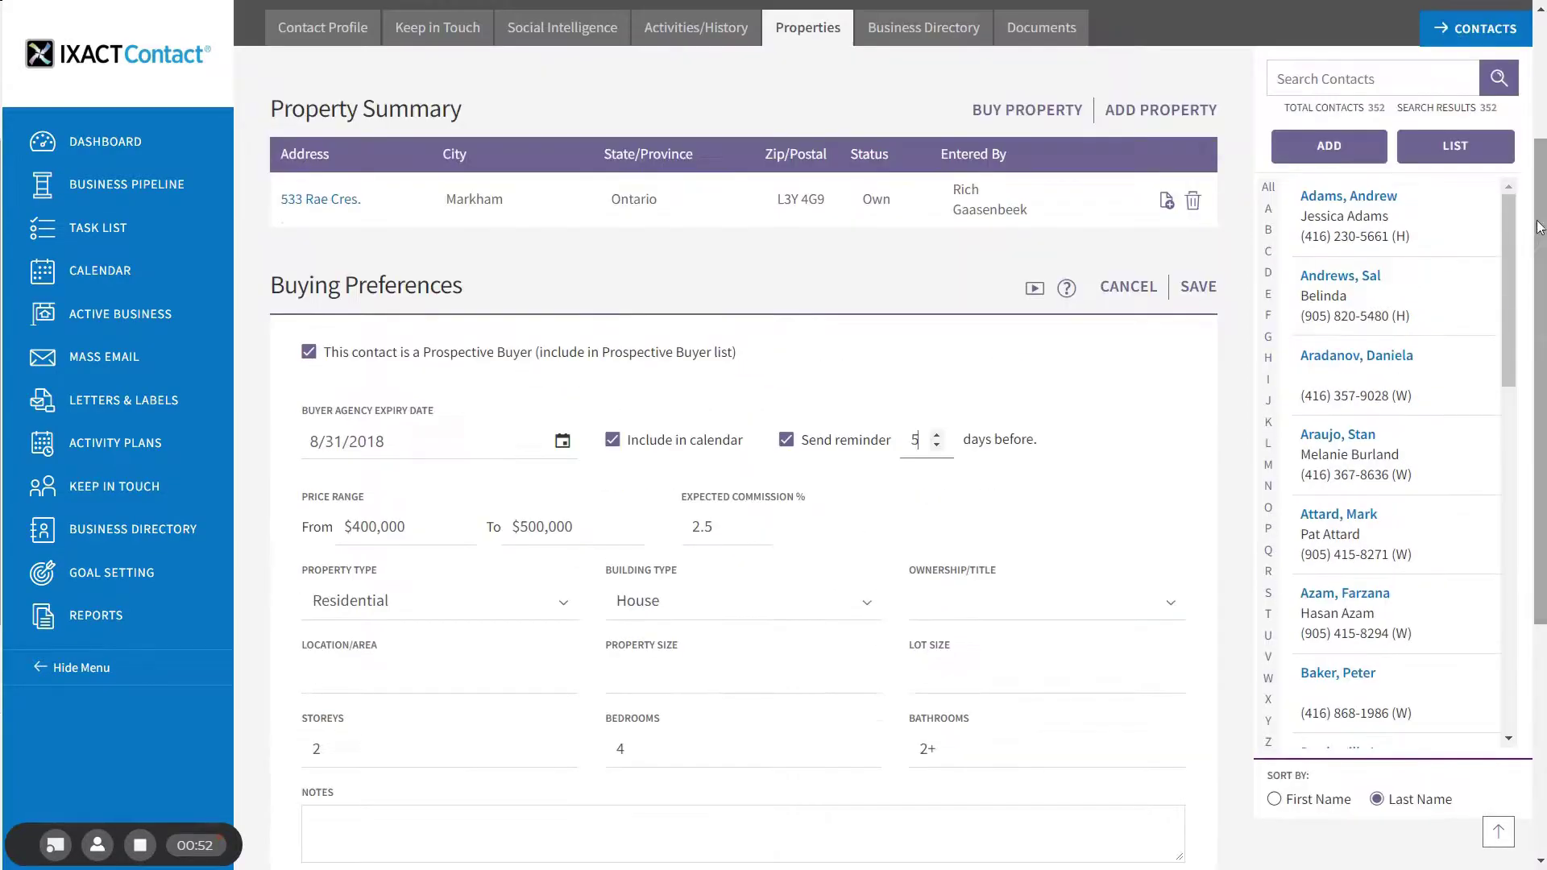
Save the buying preferences and change the contact's status to Hot Prospect
left_click(1196, 293)
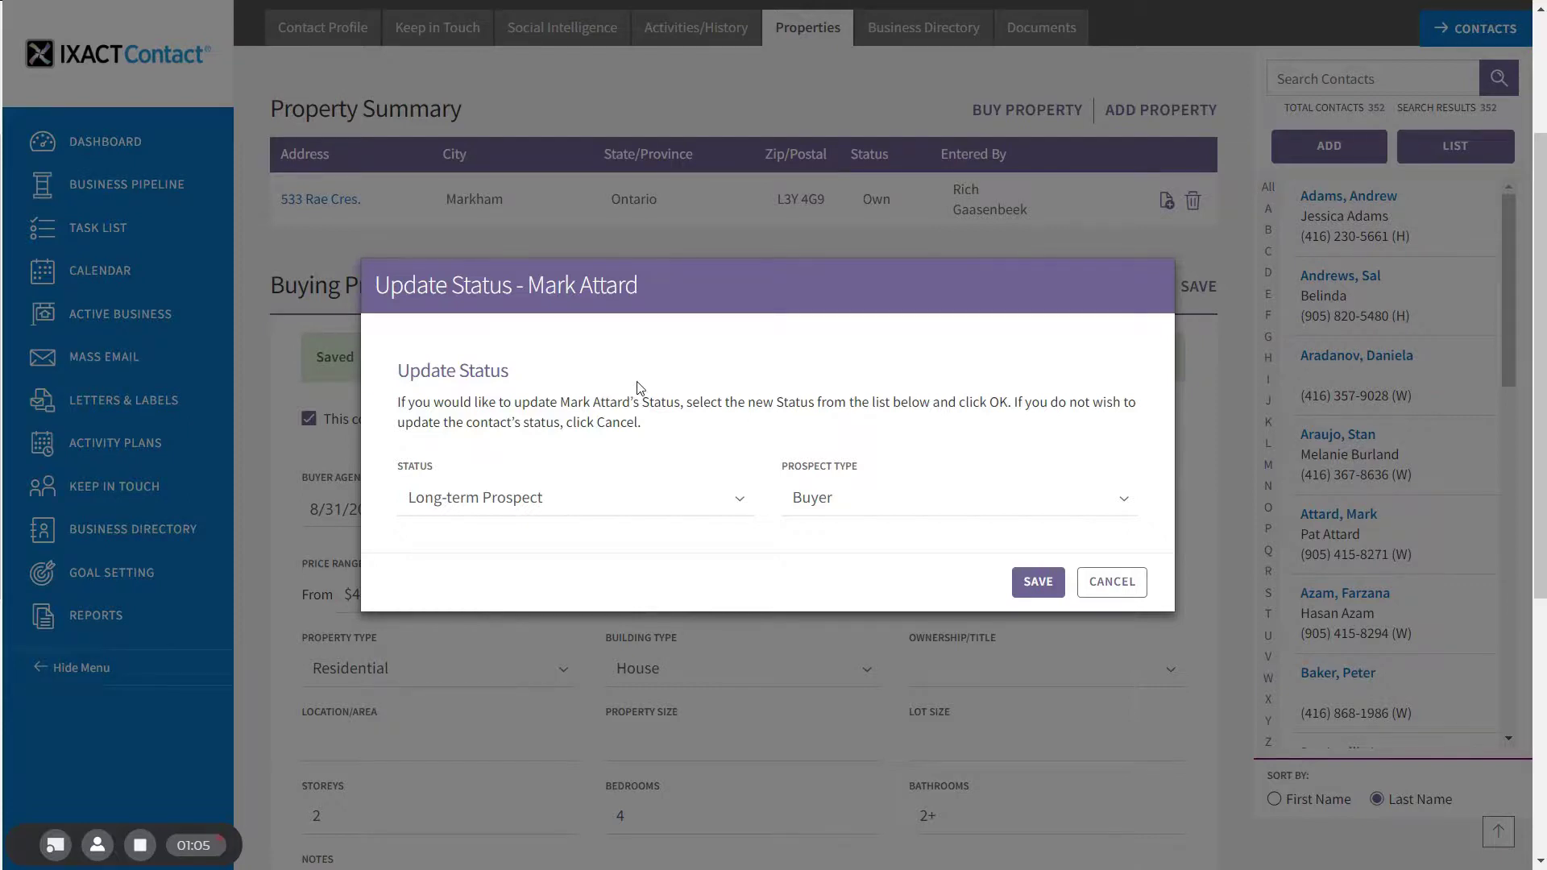
left_click(639, 501)
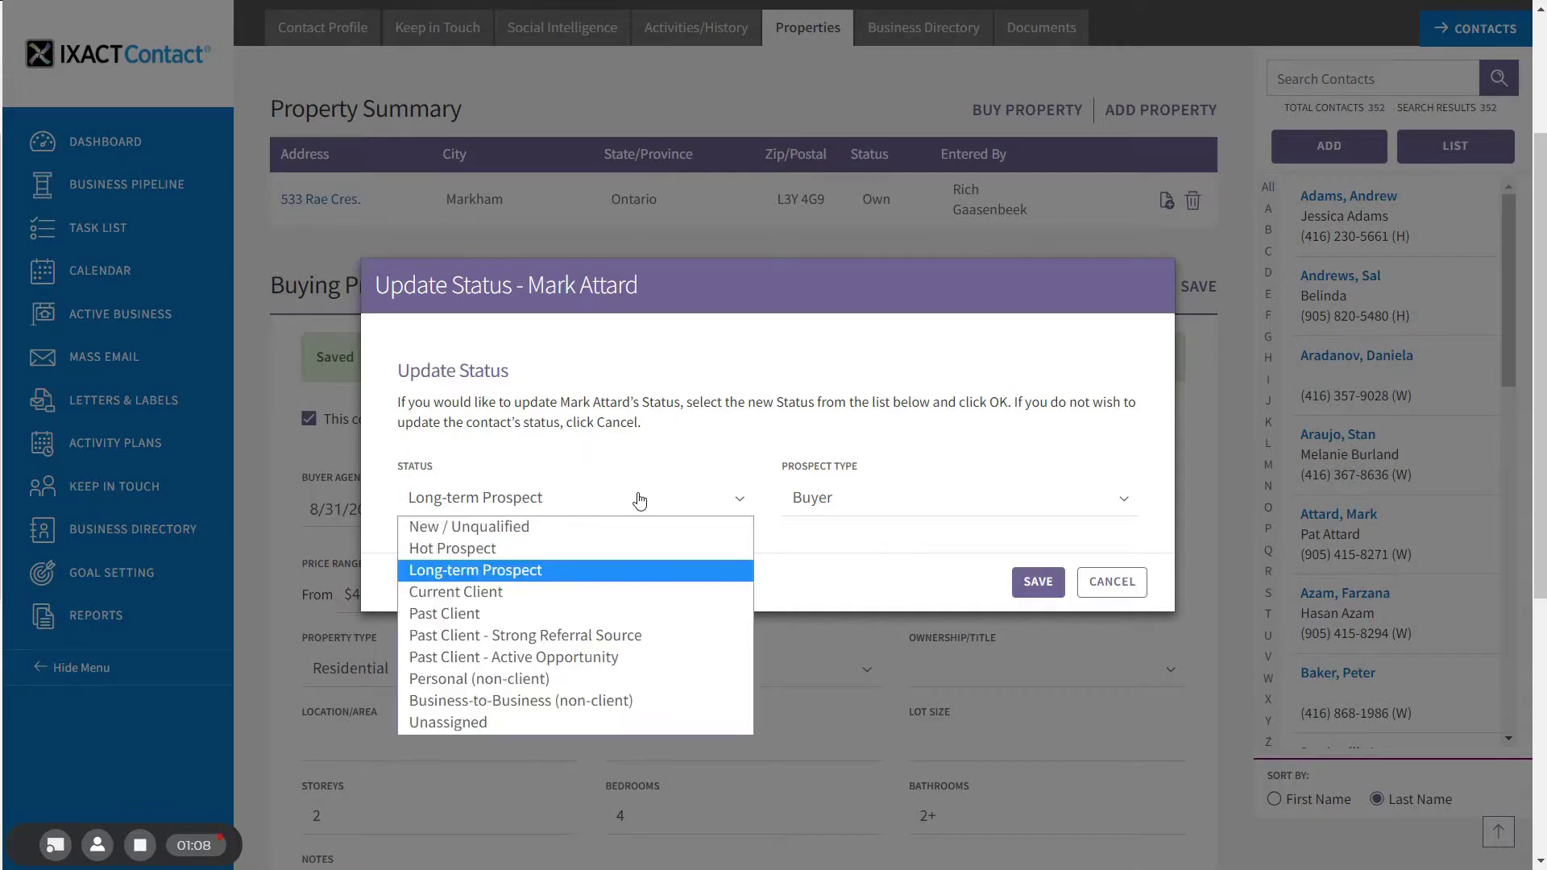
left_click(534, 549)
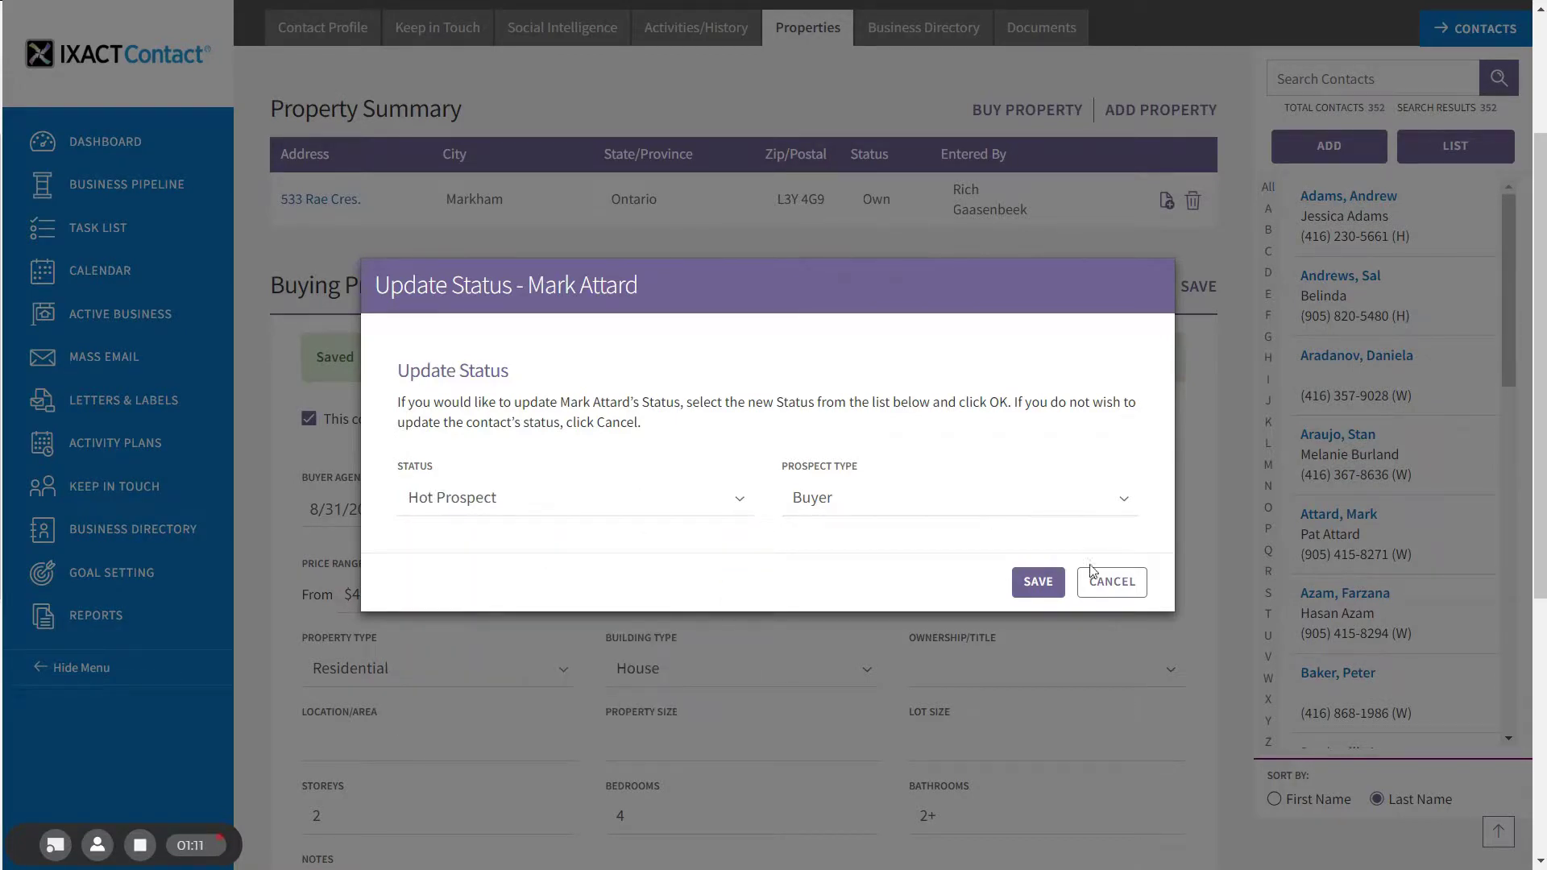
left_click(1036, 583)
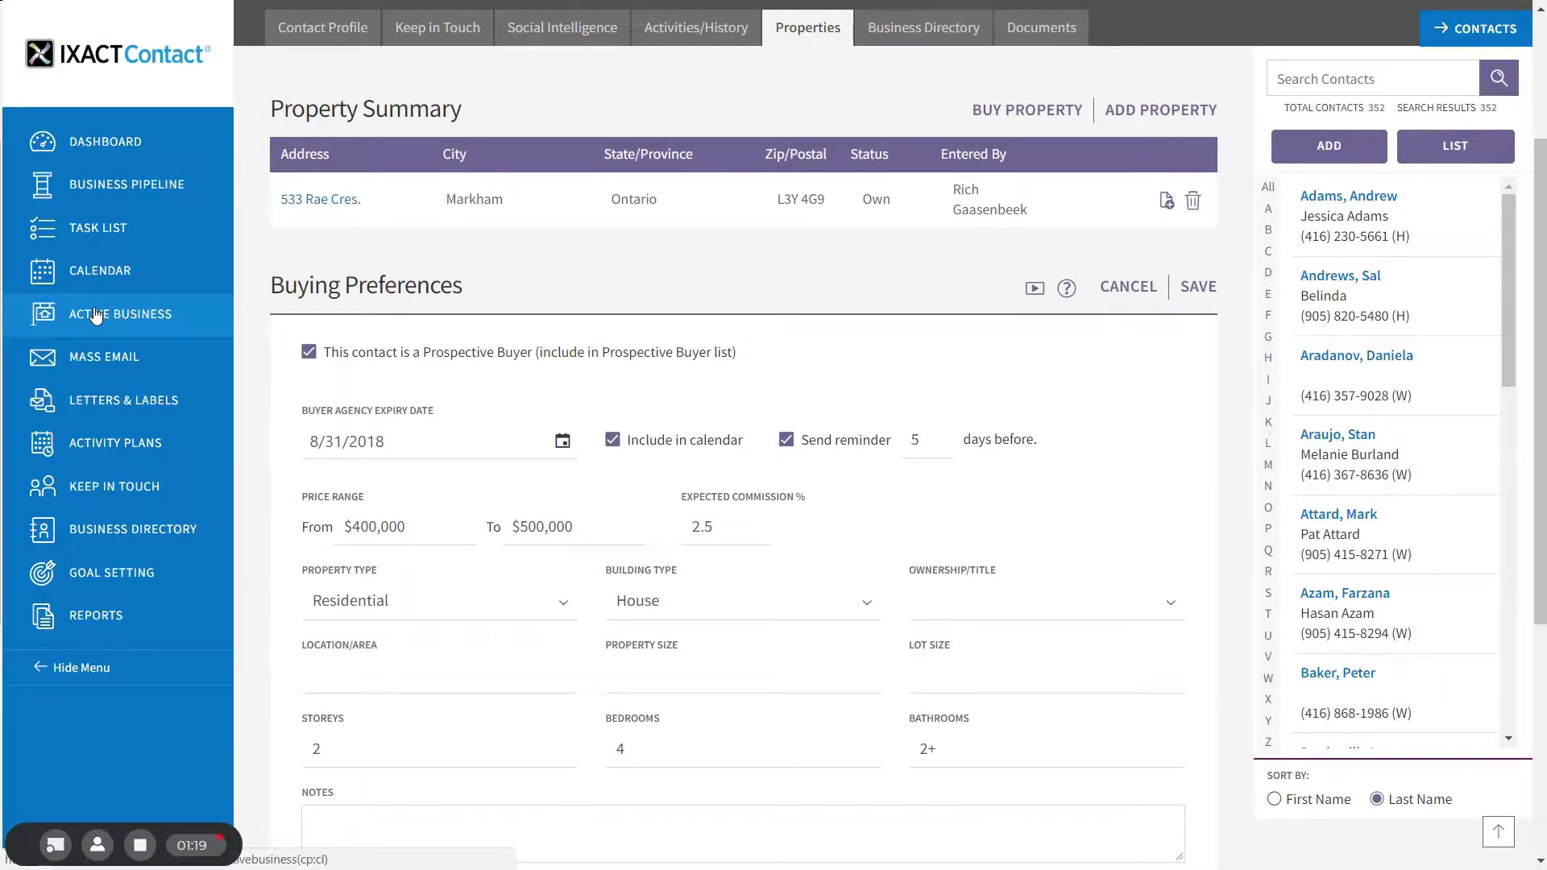
Go to Active Business and scroll down to the Prospective Buyers table
left_click(97, 314)
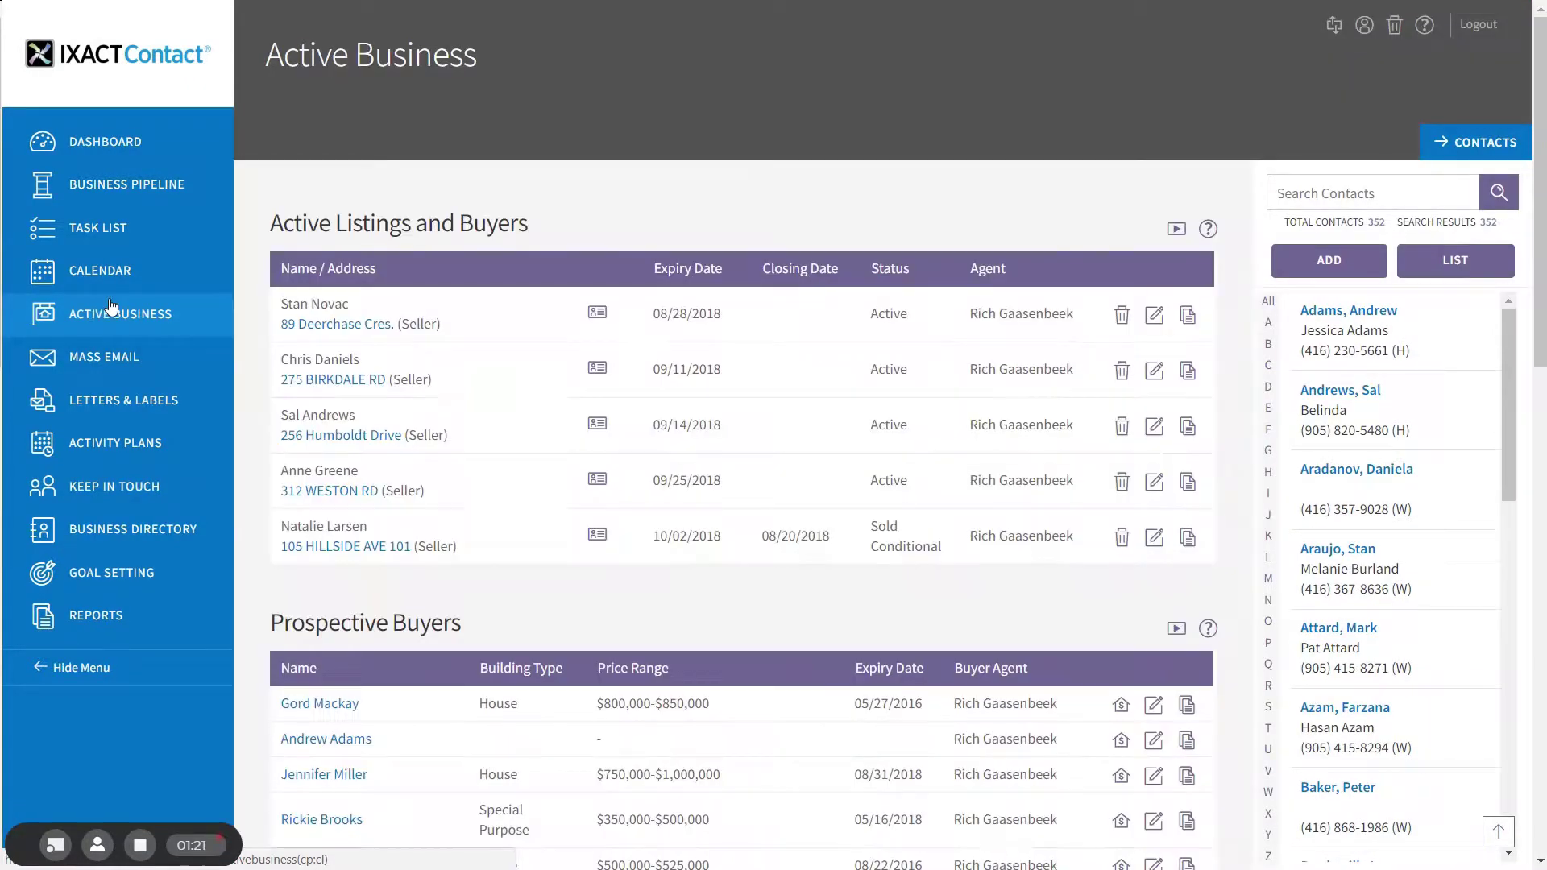
scroll(298, 403, "down", 5)
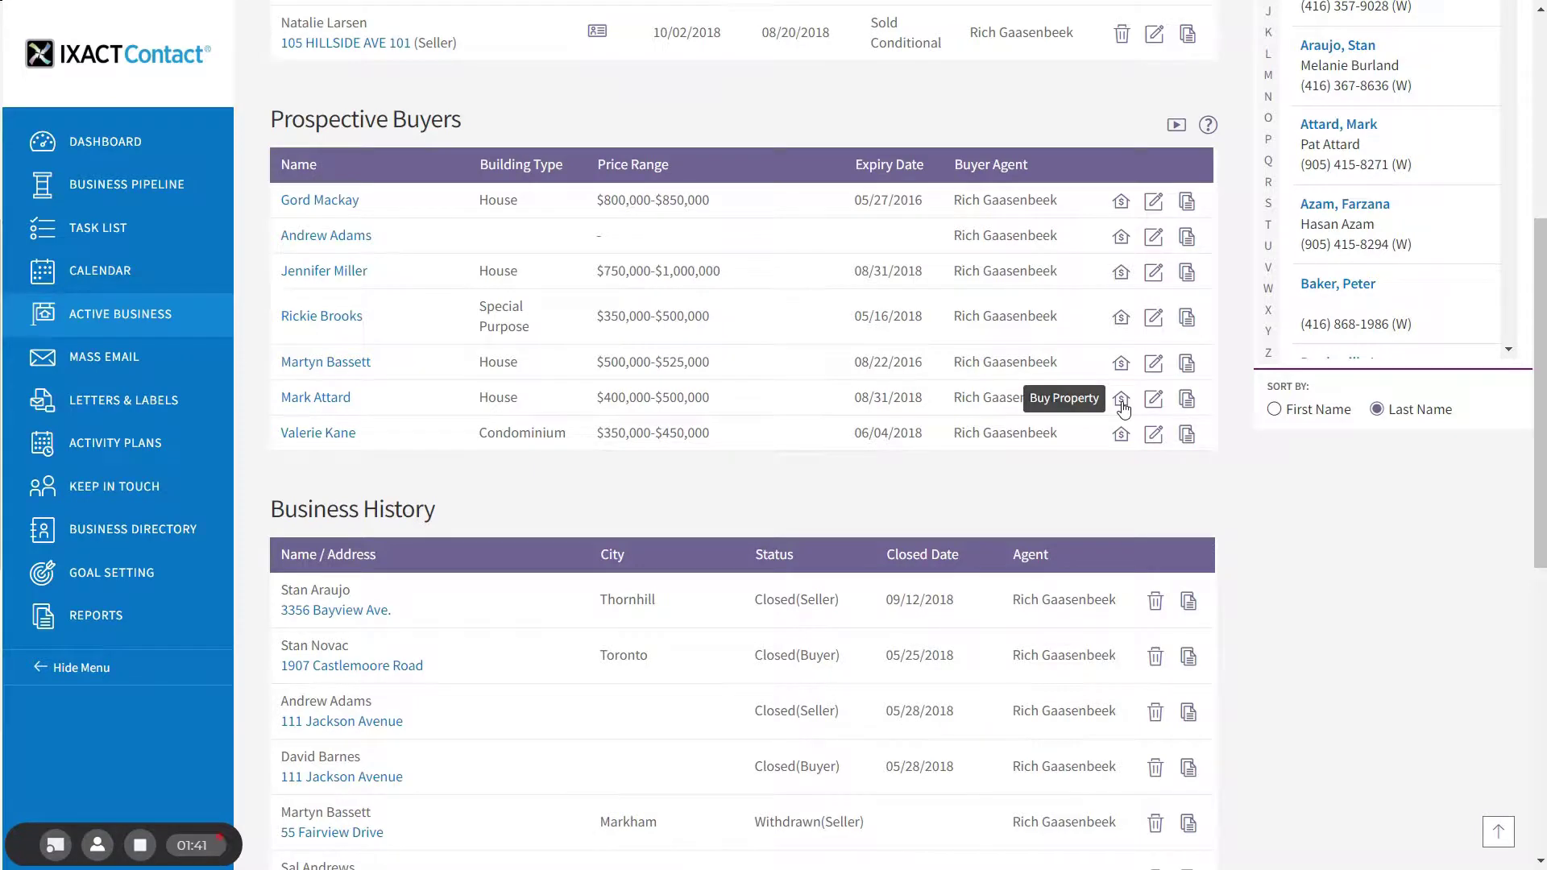
Start a Buy Property record for the contact at 100 Main Street, Toronto
left_click(1120, 400)
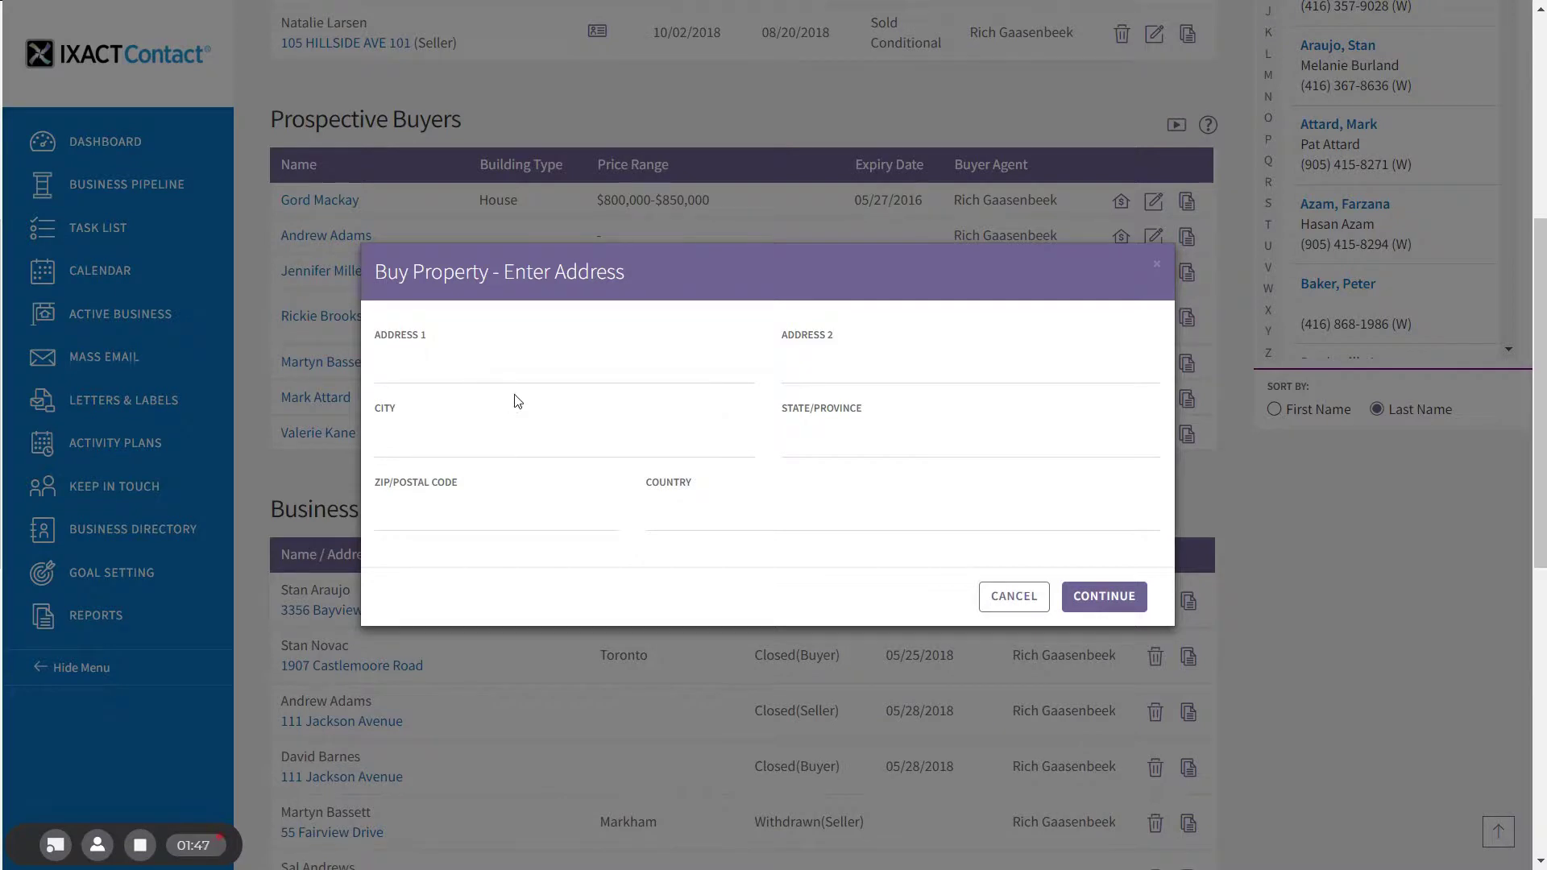
left_click(516, 373)
type("100 Main Street")
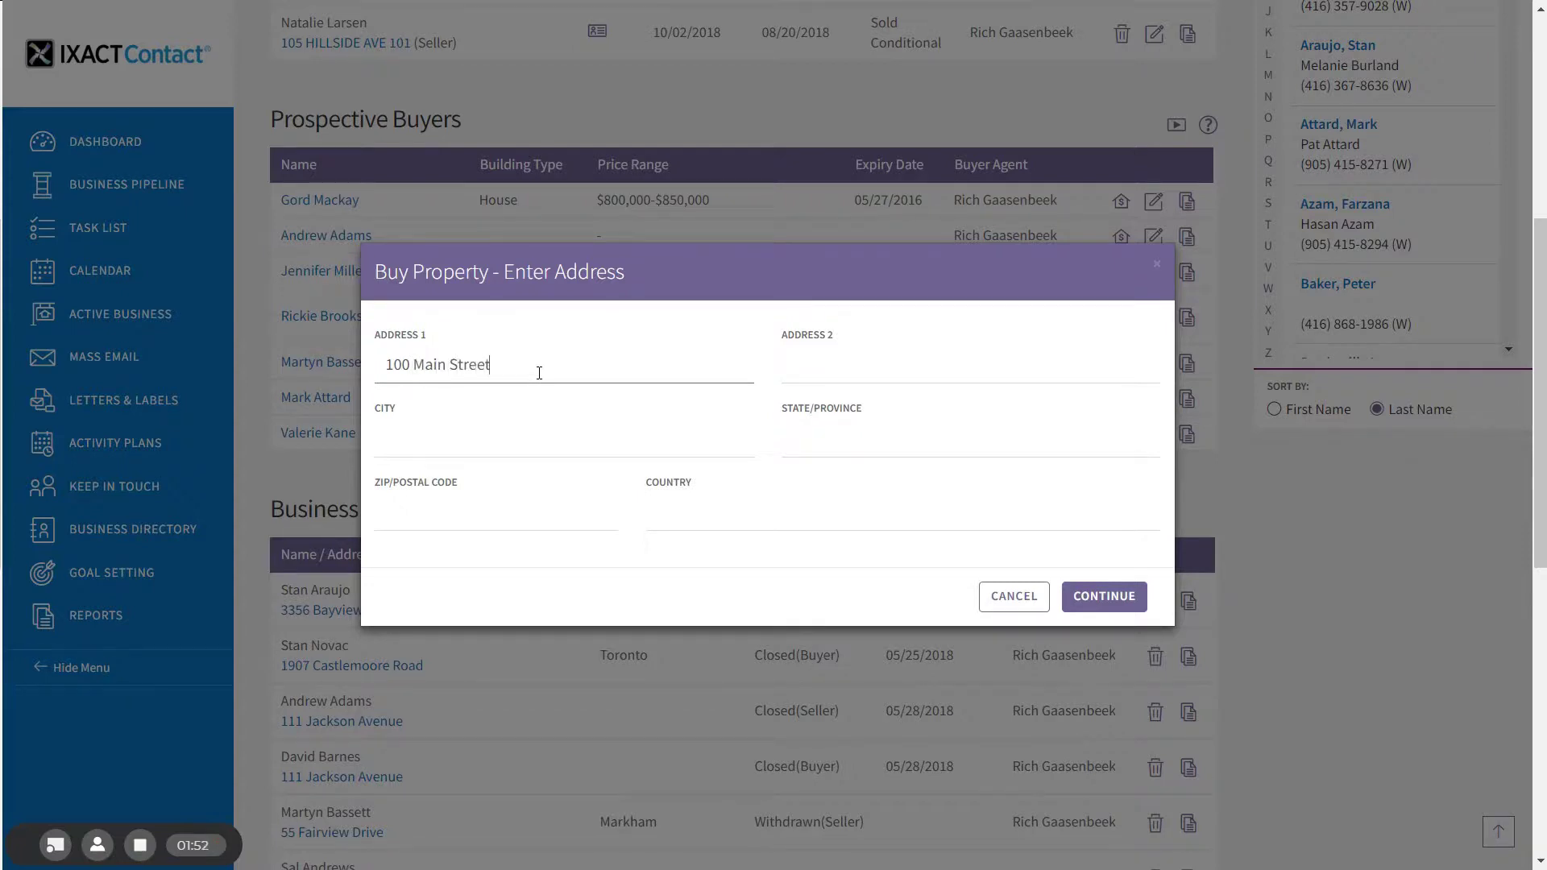
key("Tab")
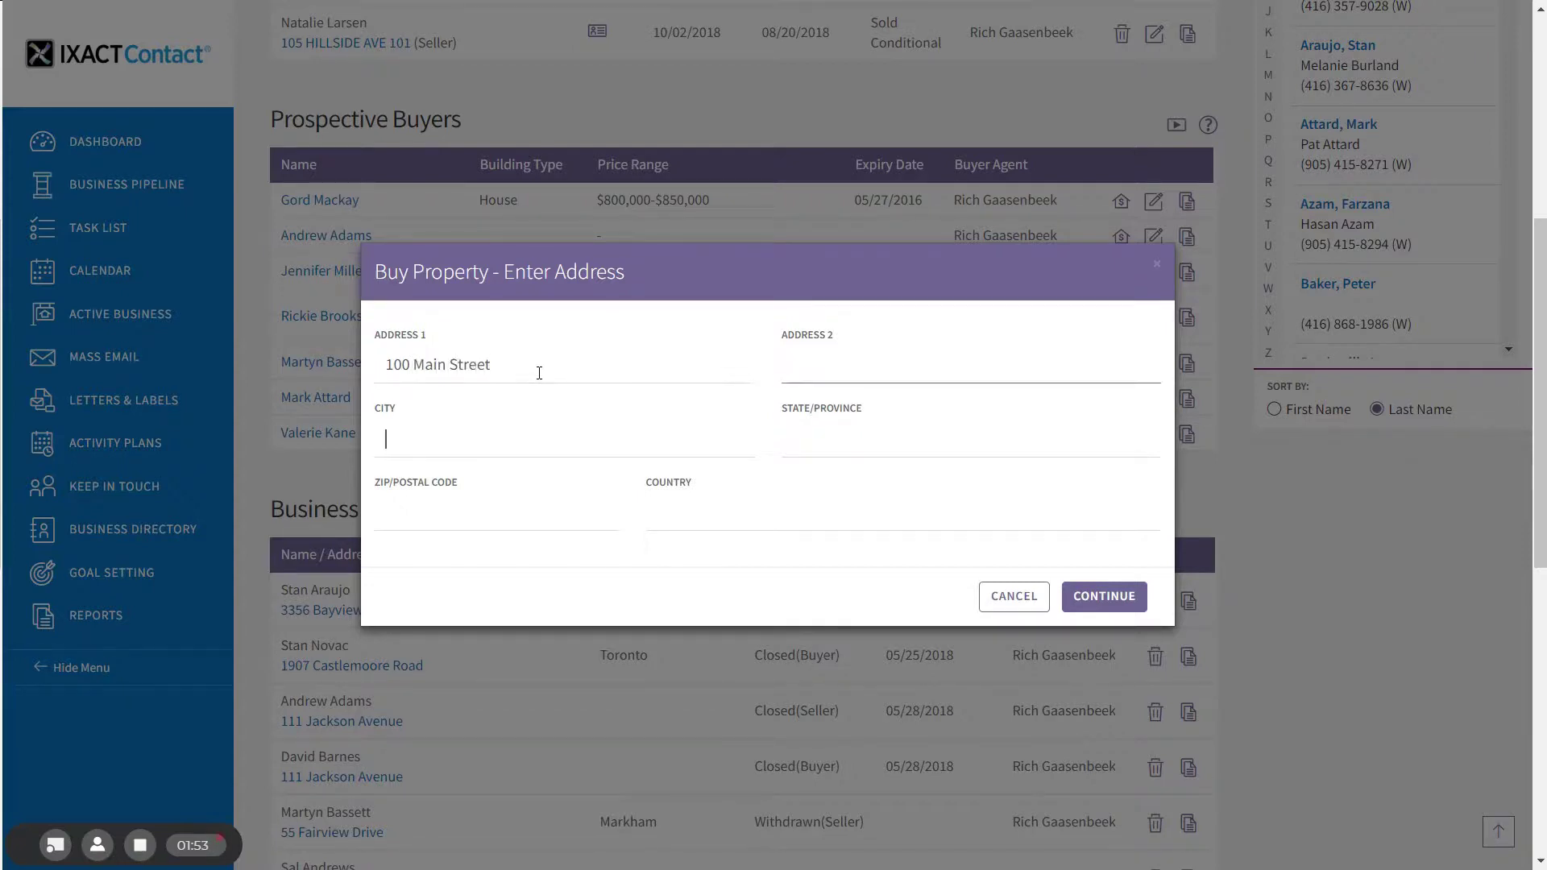
type("Toronto")
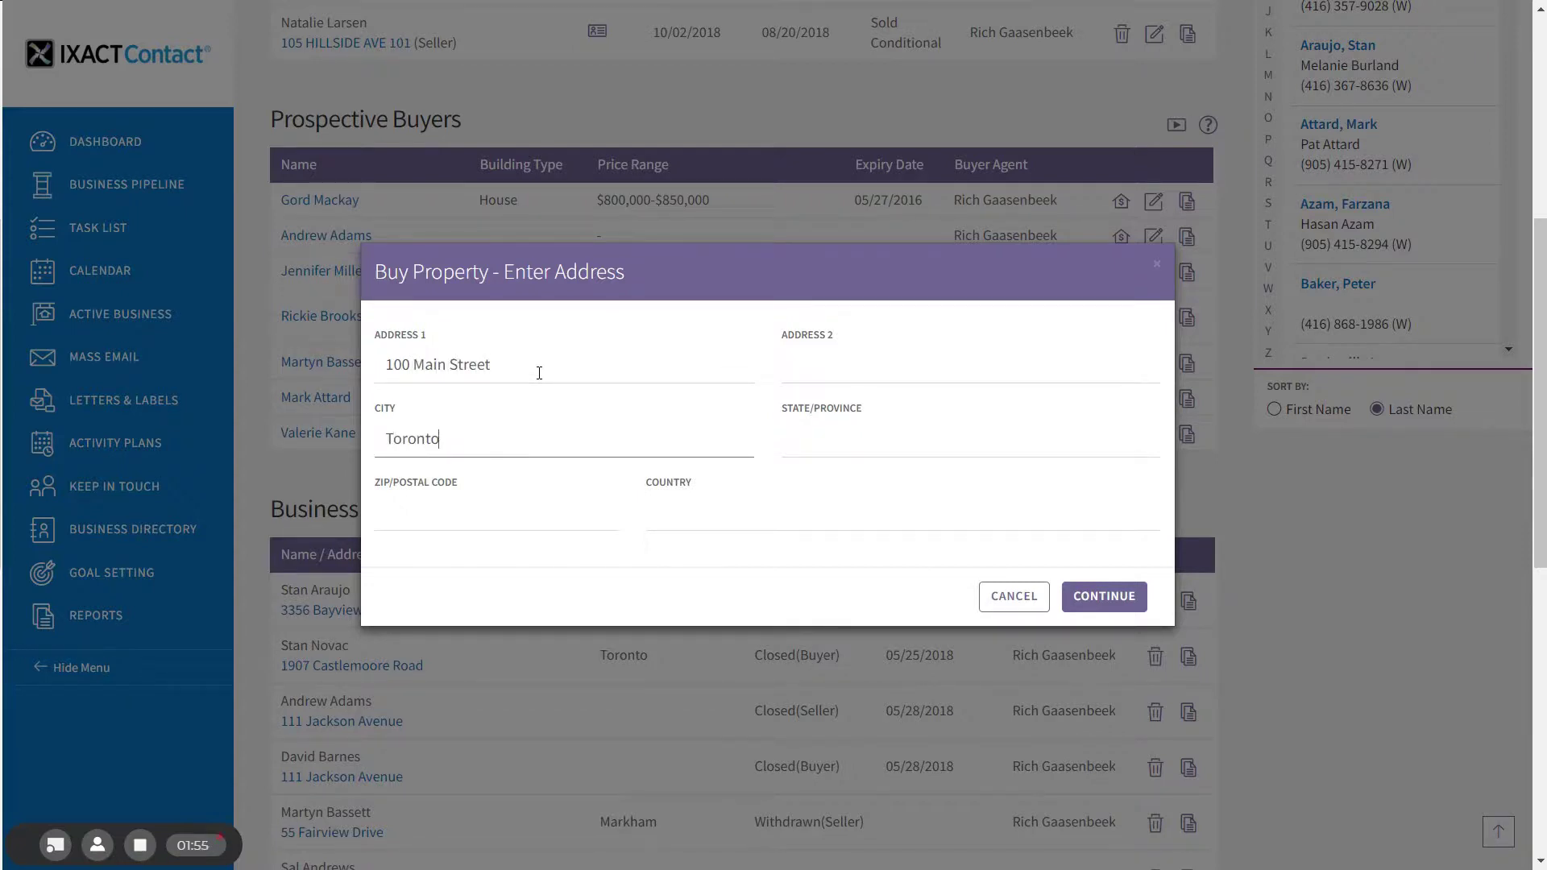
Keep the purchase status at Sold Conditional and enter an asking price of 425000
left_click(1109, 601)
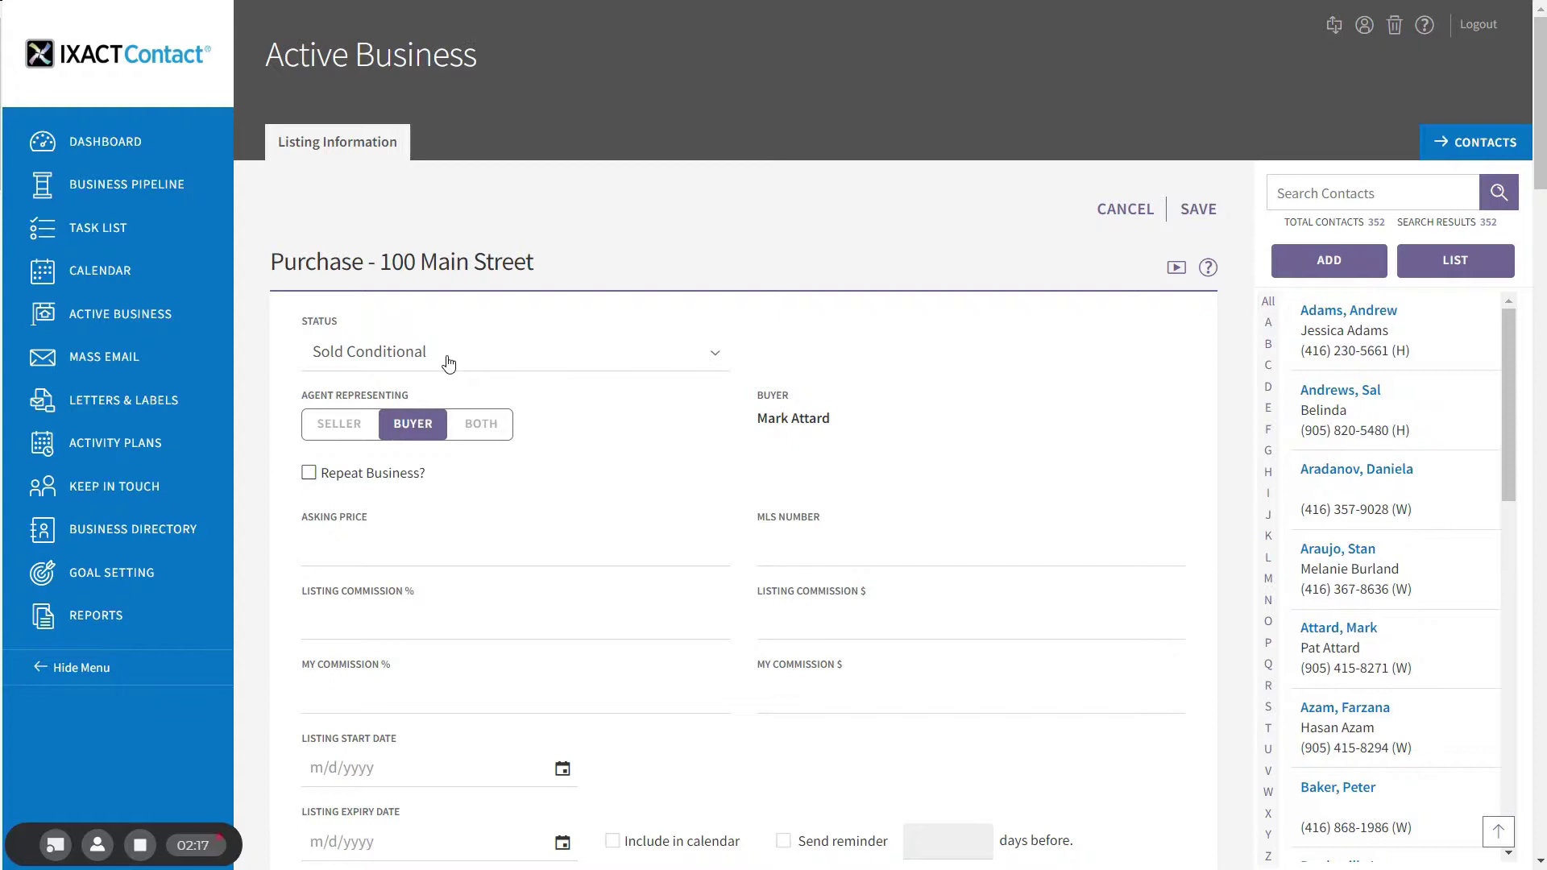
left_click(447, 358)
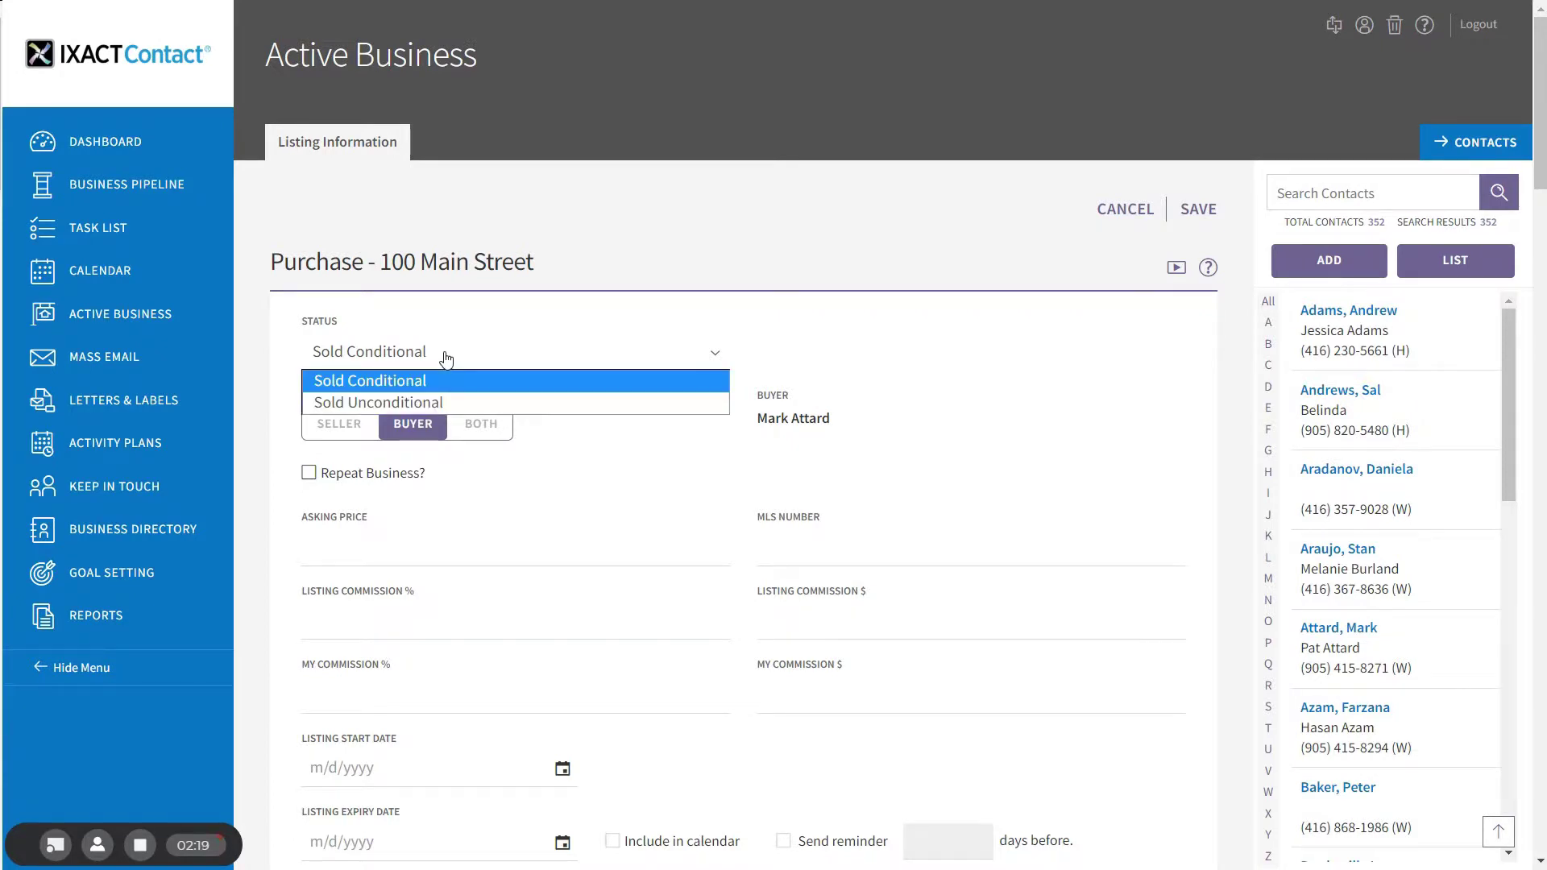
left_click(448, 358)
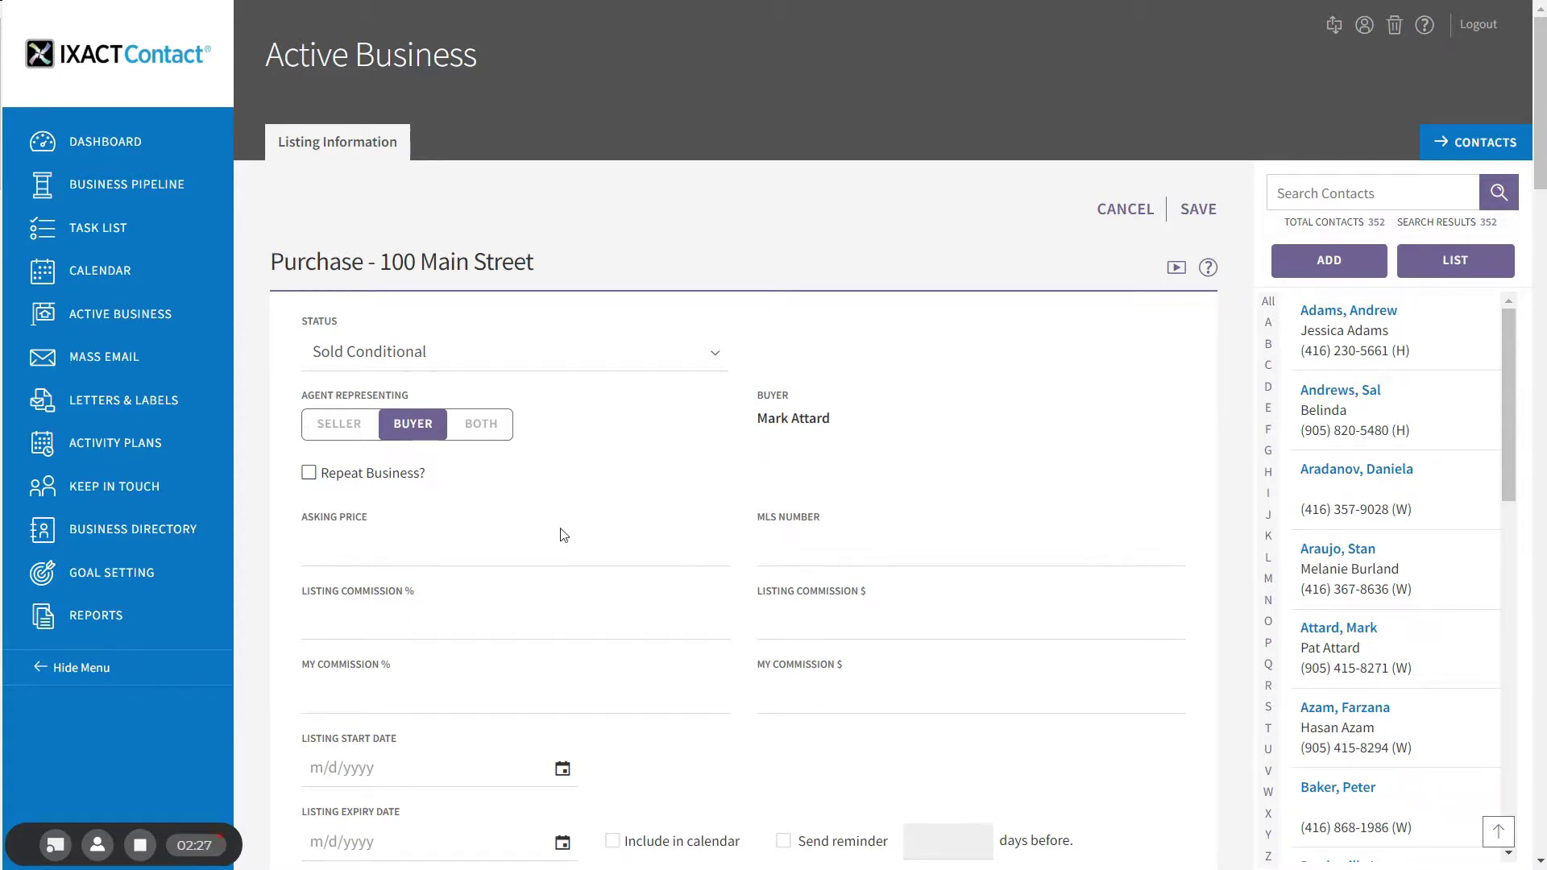
left_click(459, 533)
type("425000")
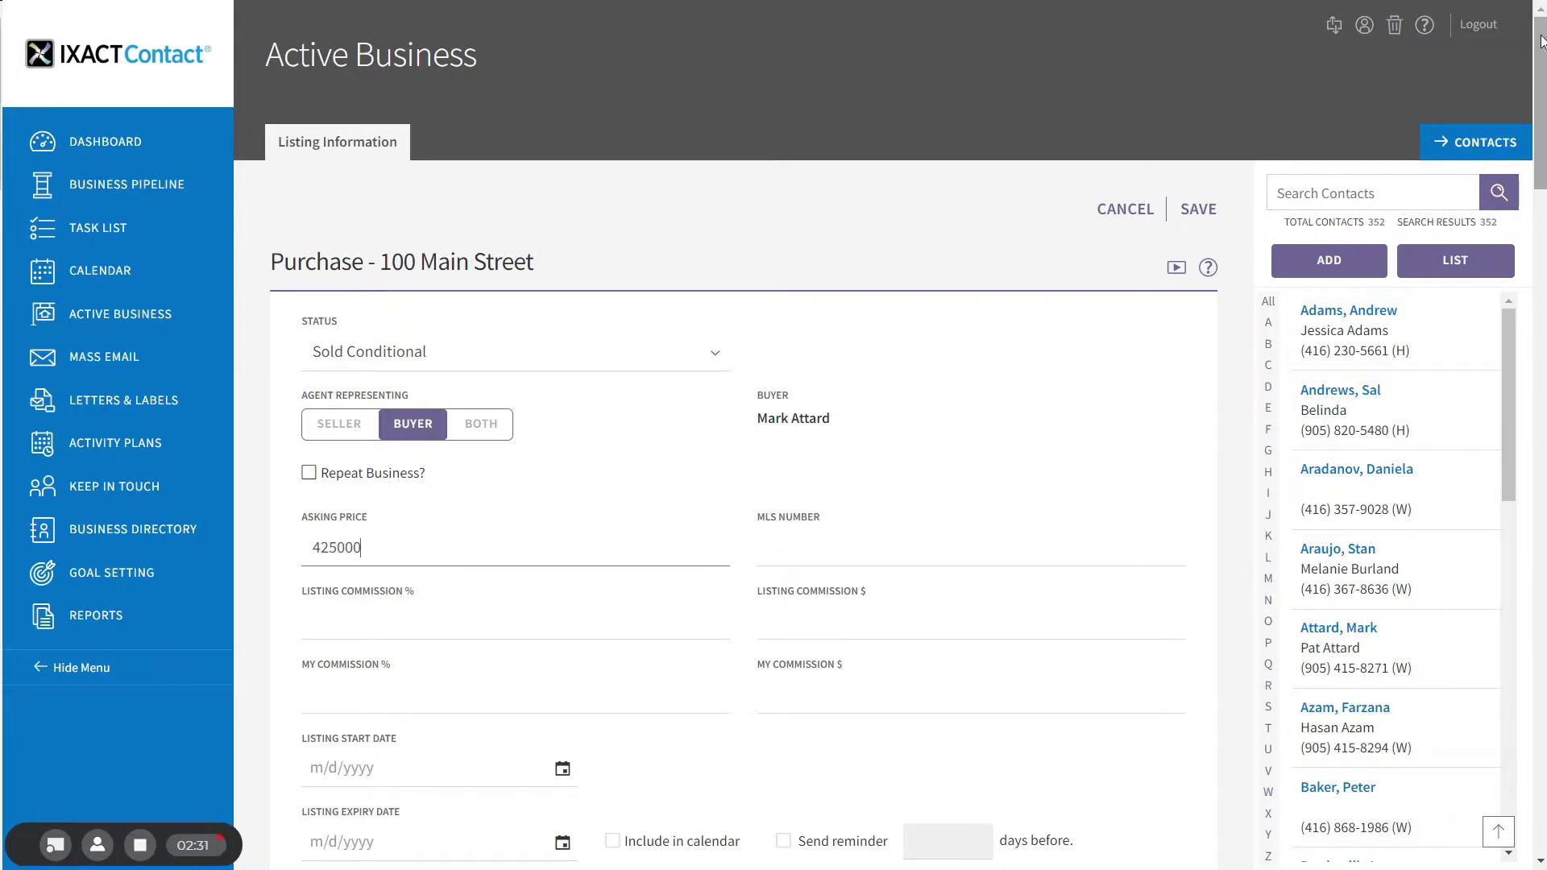
Enter selling price 435000 and buying commission 2.5% ($10,875.00)
left_click_drag(1543, 55, 1543, 224)
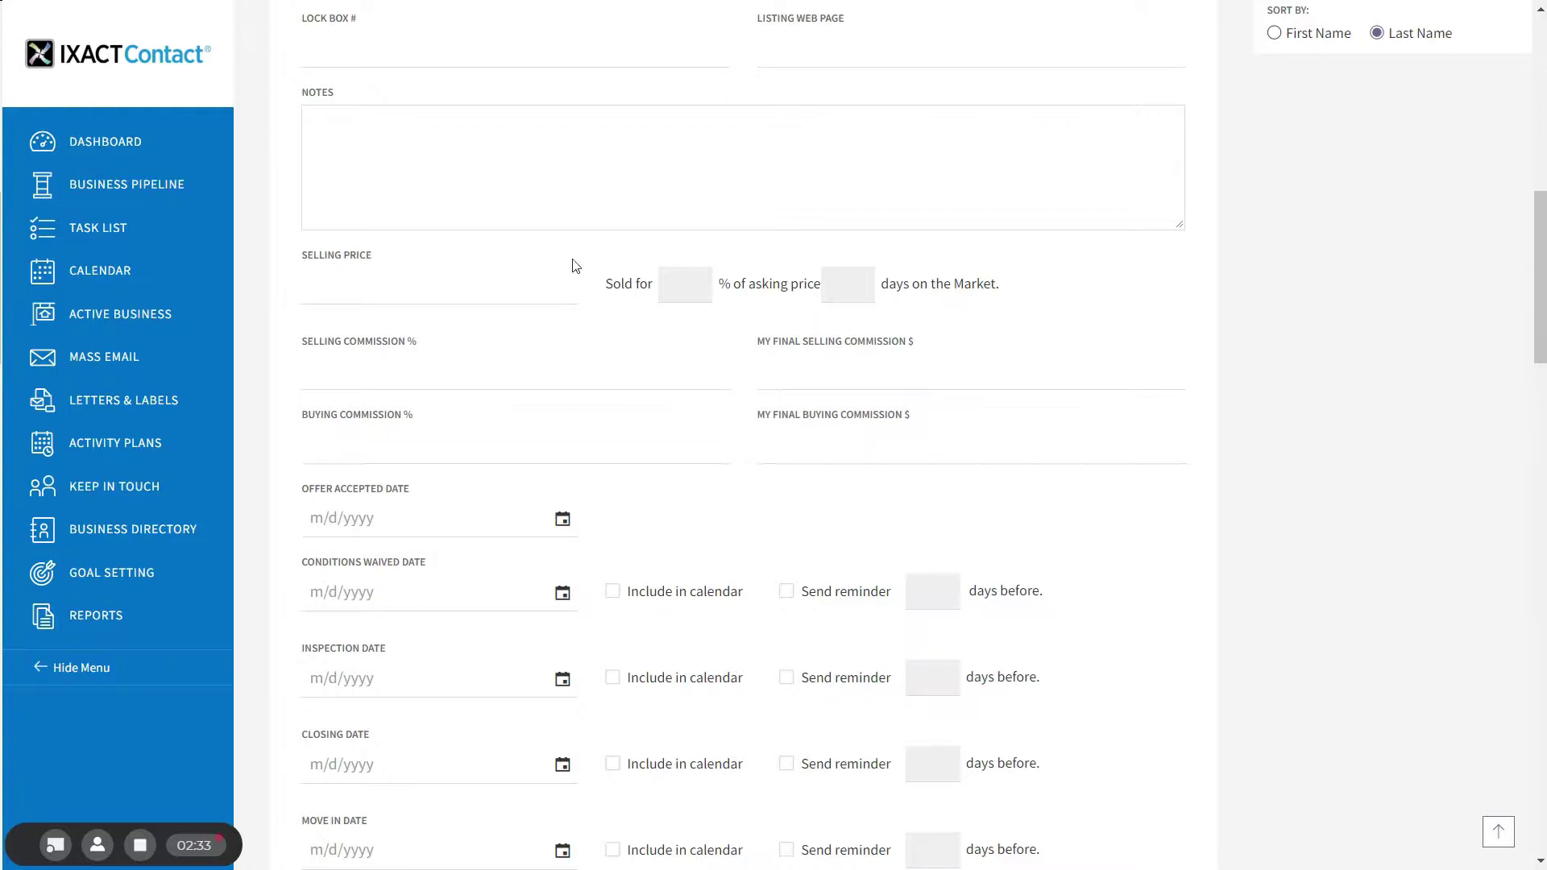
left_click(473, 290)
type("435000")
left_click(465, 453)
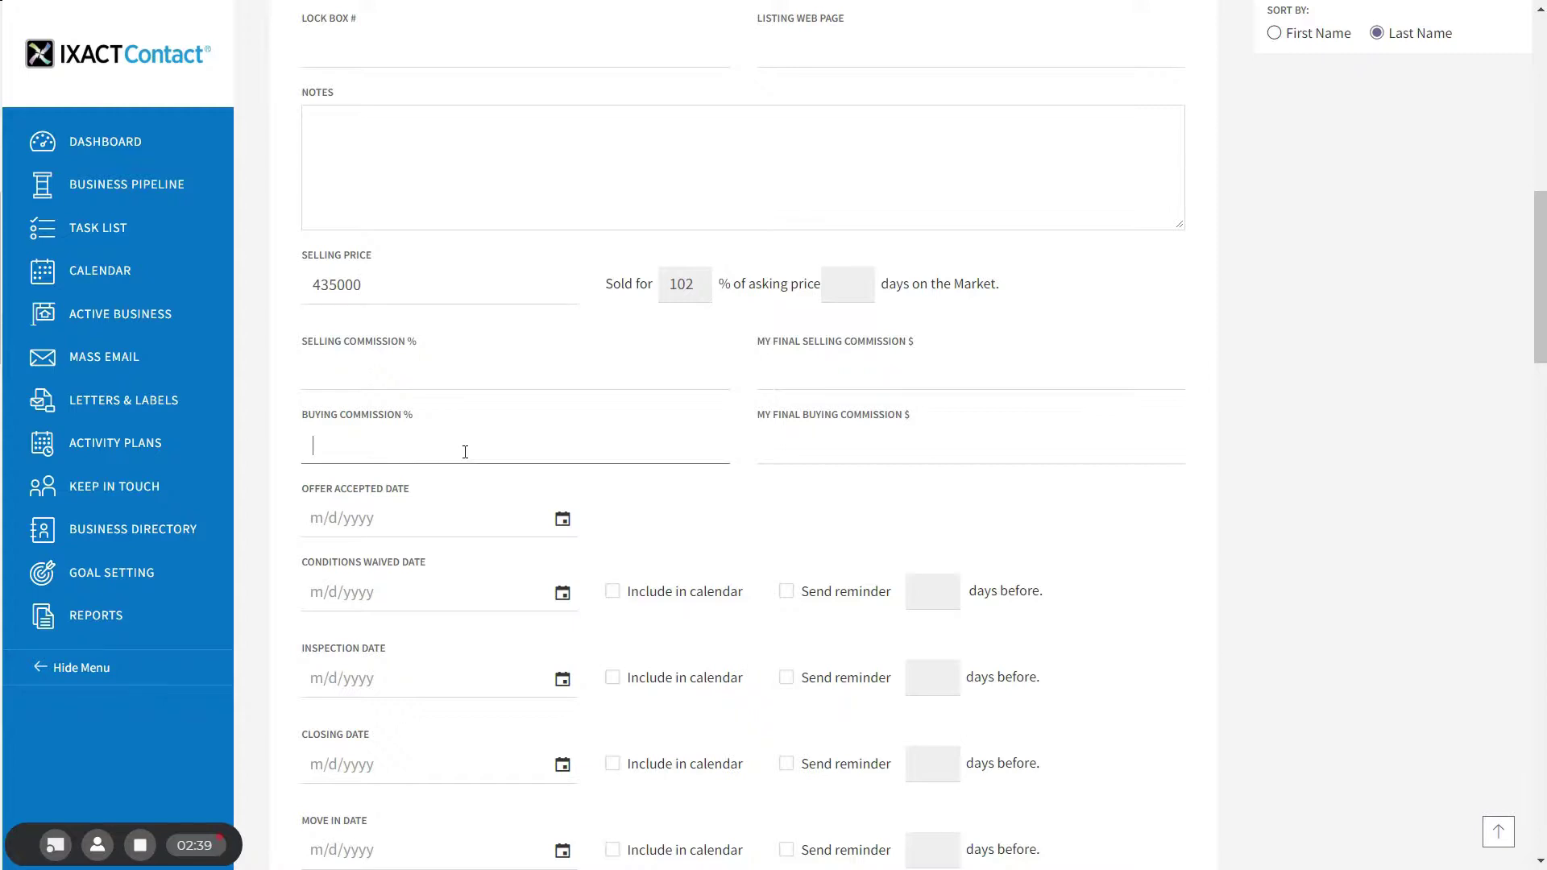
type("2.5")
triple_click(850, 449)
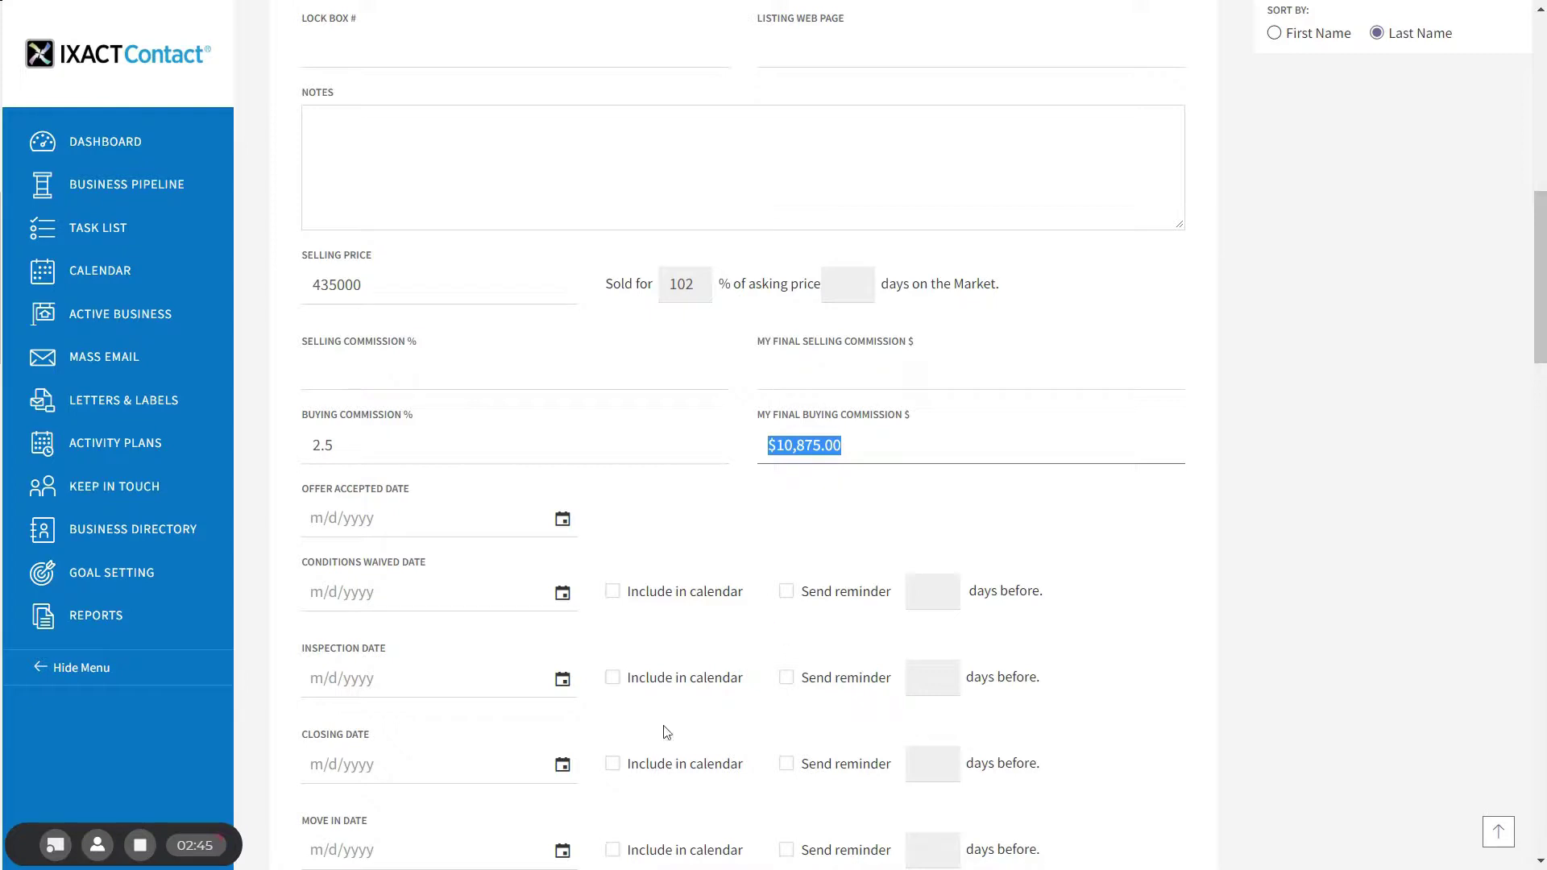
Set the offer accepted date to 6/15/2018 and the closing date to 8/22/2018
left_click(563, 519)
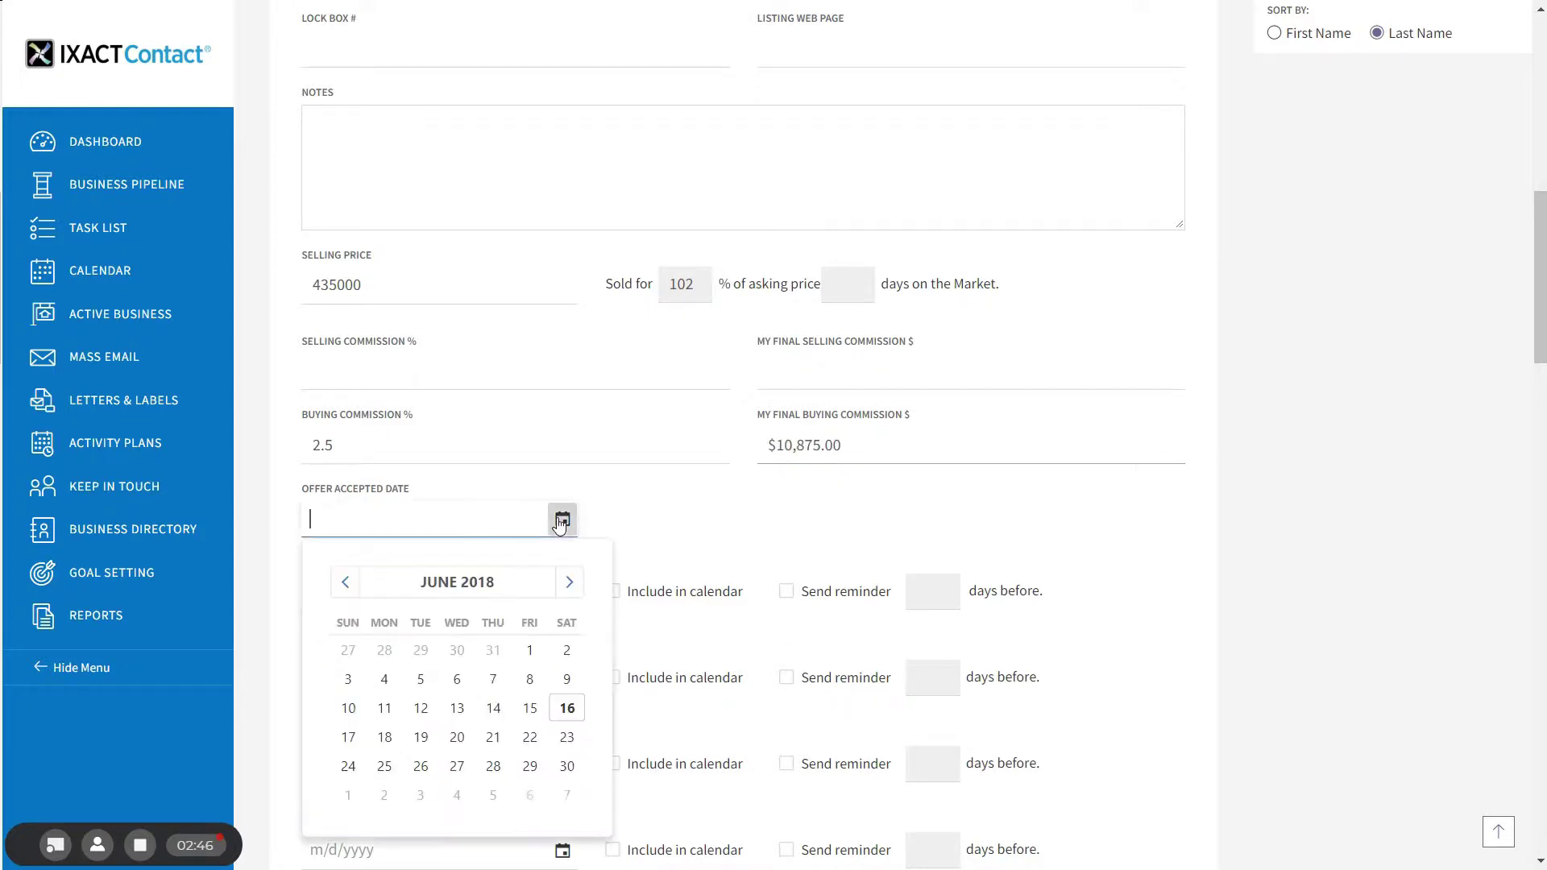
left_click(529, 708)
scroll(1106, 481, "down", 10)
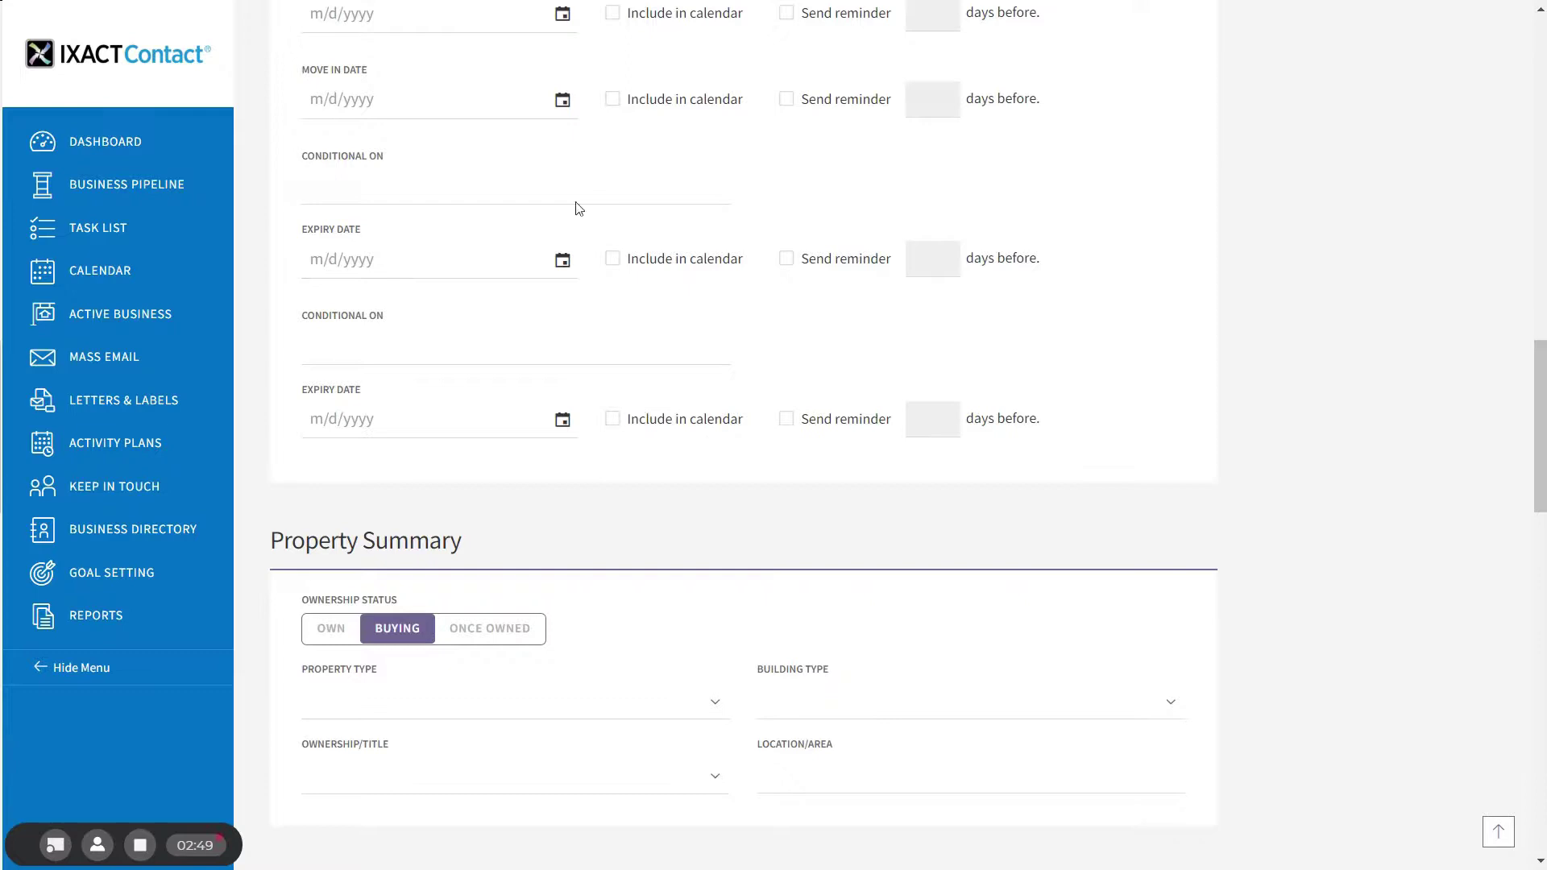
scroll(1294, 459, "up", 2)
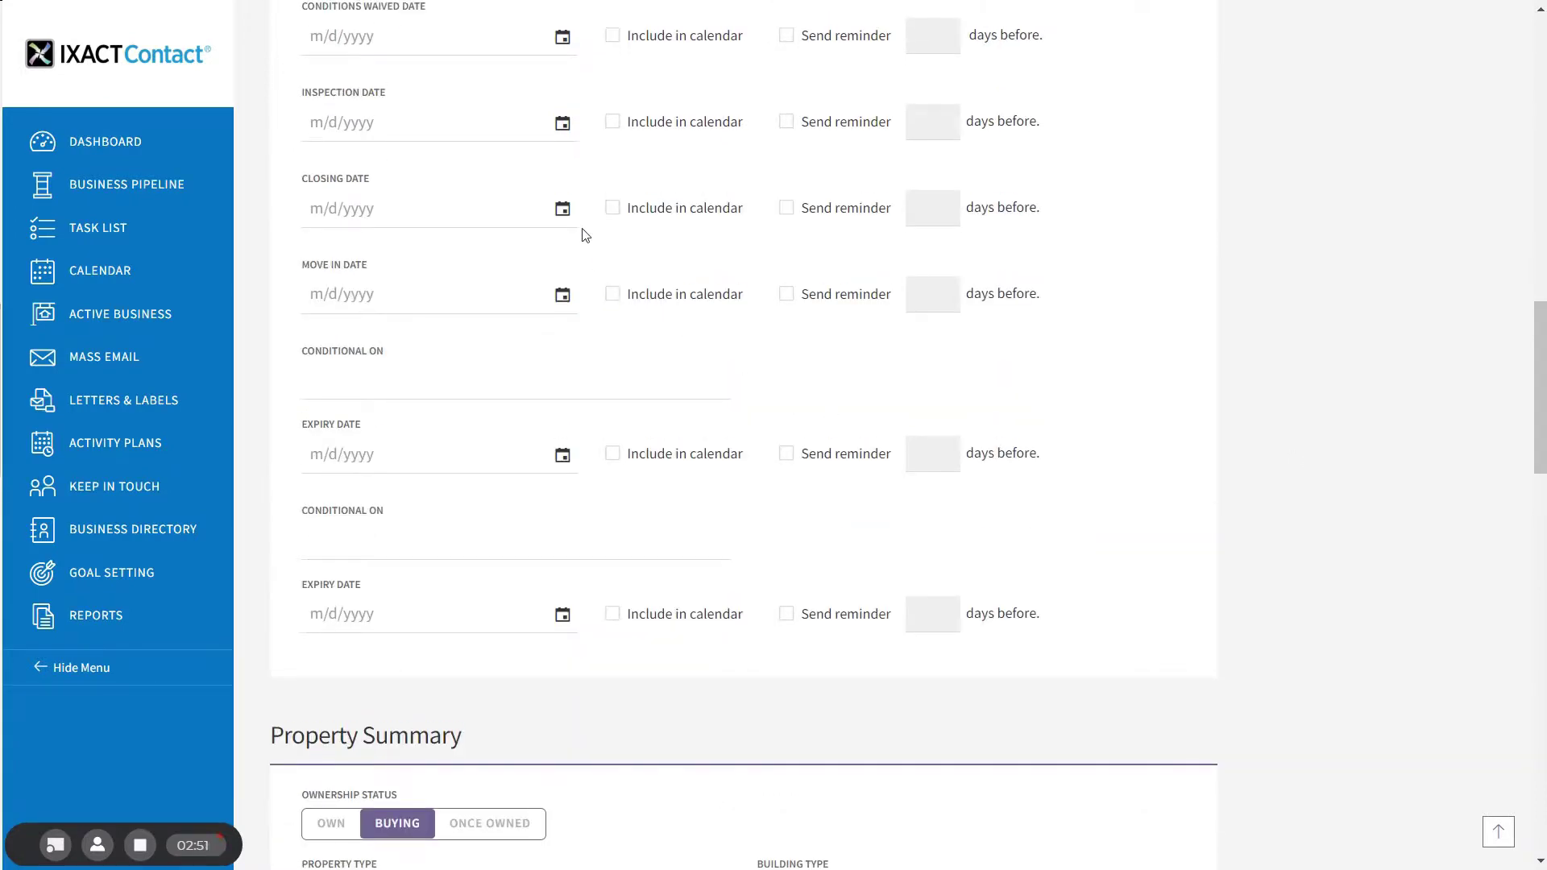
left_click(562, 208)
left_click(569, 273)
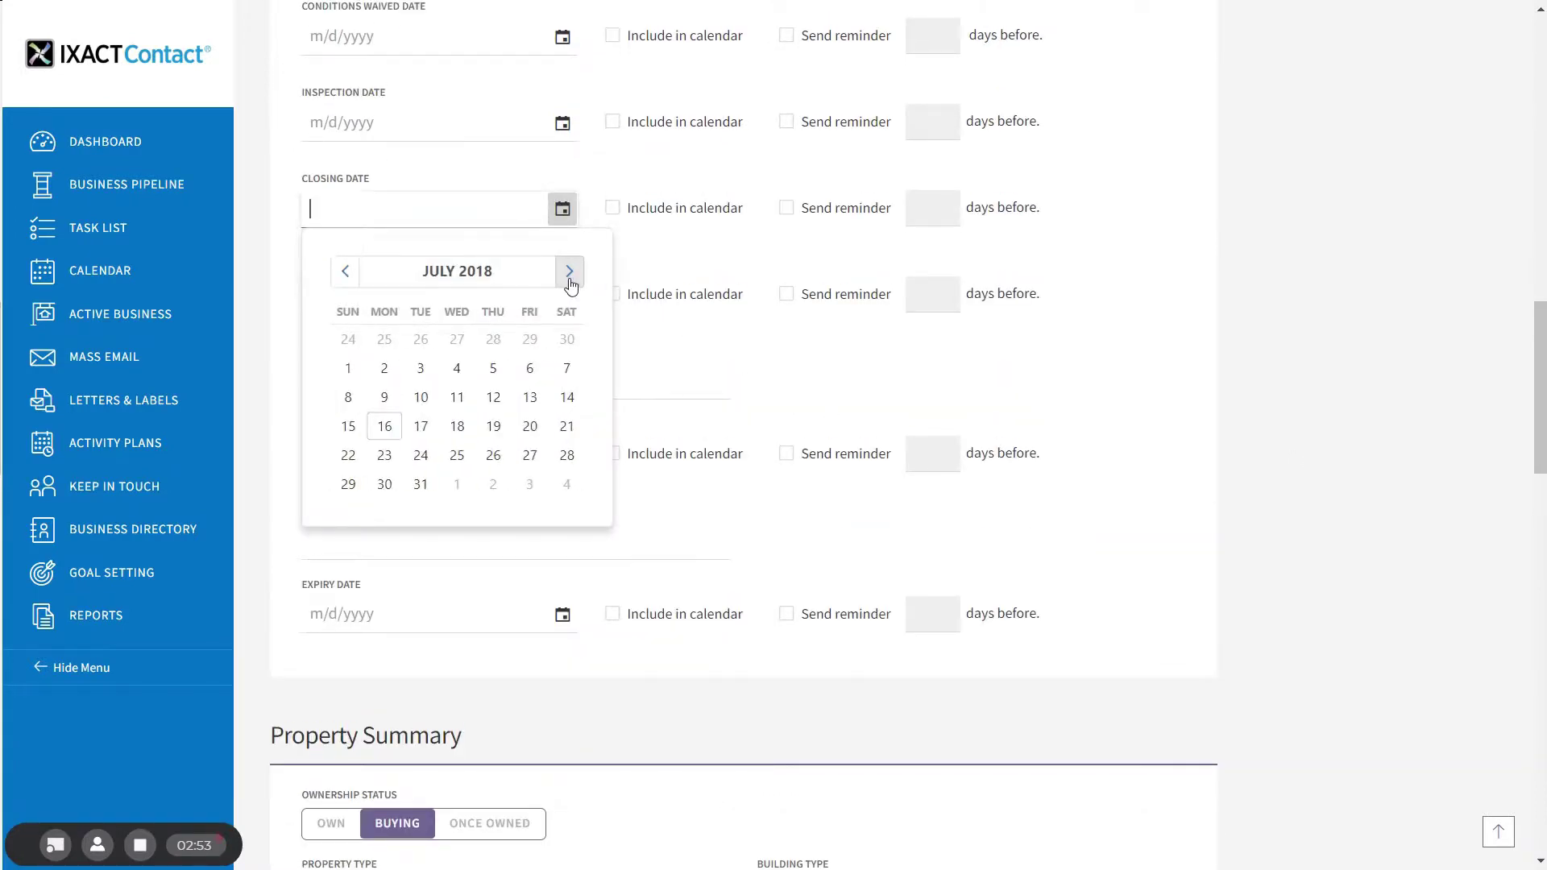
left_click(570, 272)
left_click(457, 427)
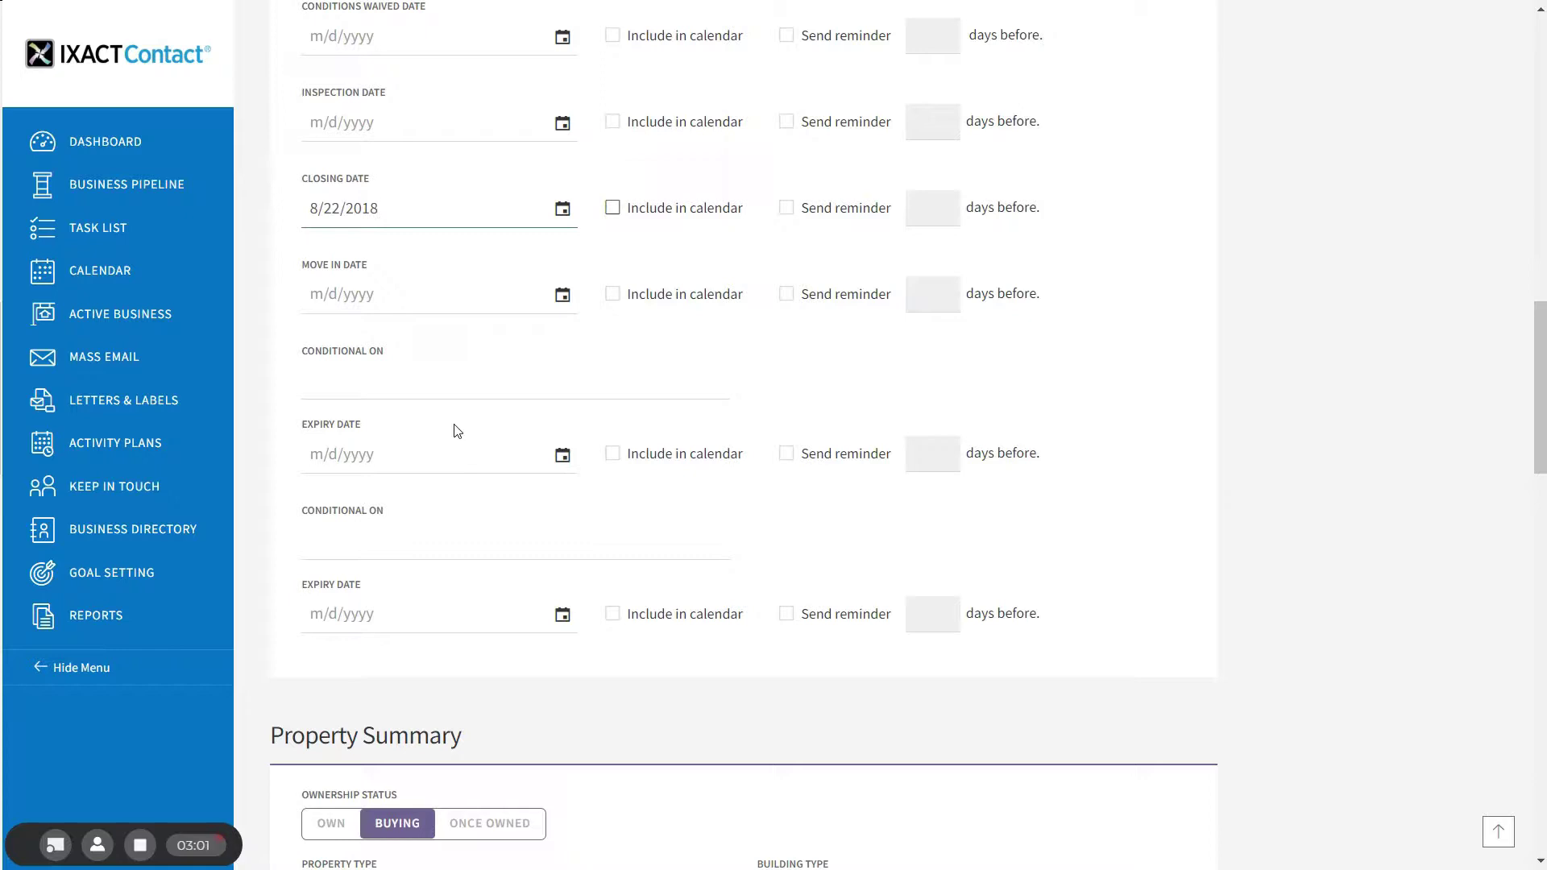
Put the 8/22/2018 closing date in the calendar with a reminder 10 days before
left_click(614, 212)
left_click(787, 212)
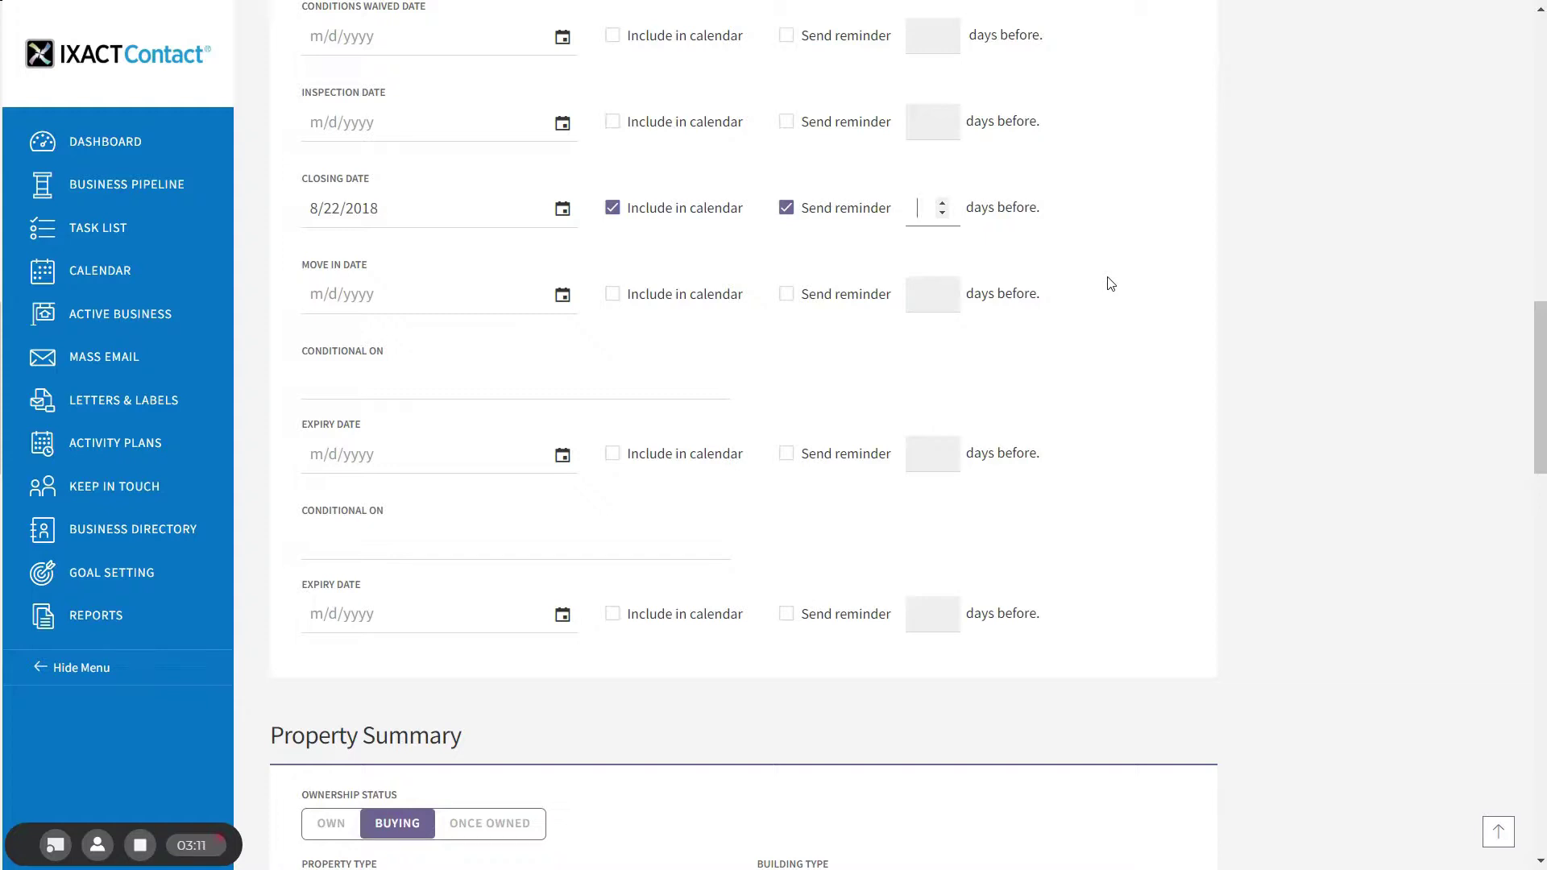
type("10")
left_click_drag(1543, 430, 1543, 149)
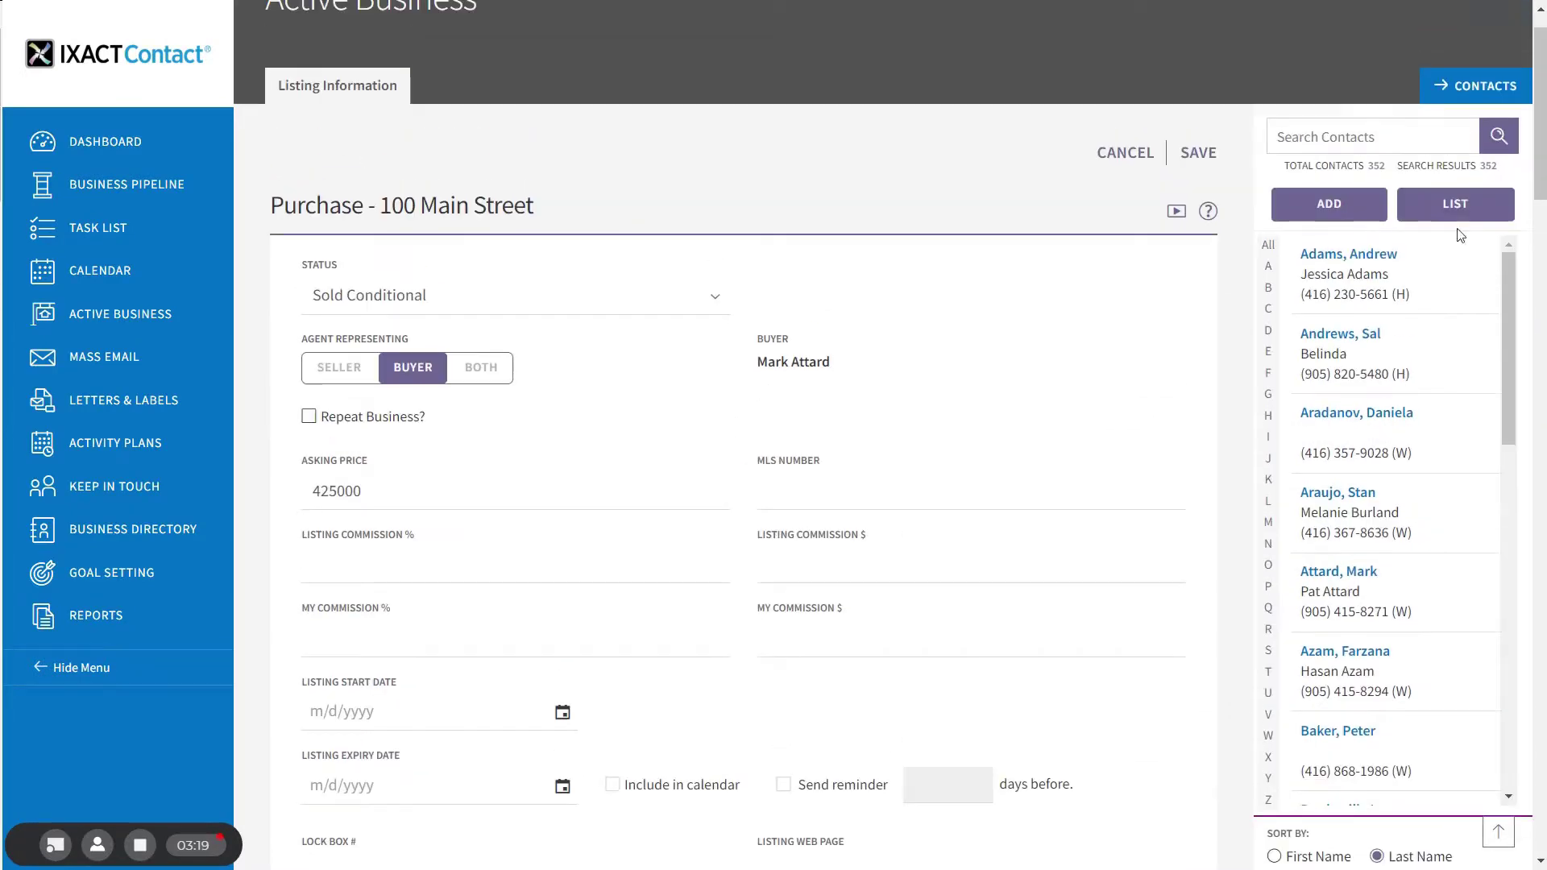
Save the 100 Main Street purchase and change the buyer's status to Current Client
left_click(1190, 155)
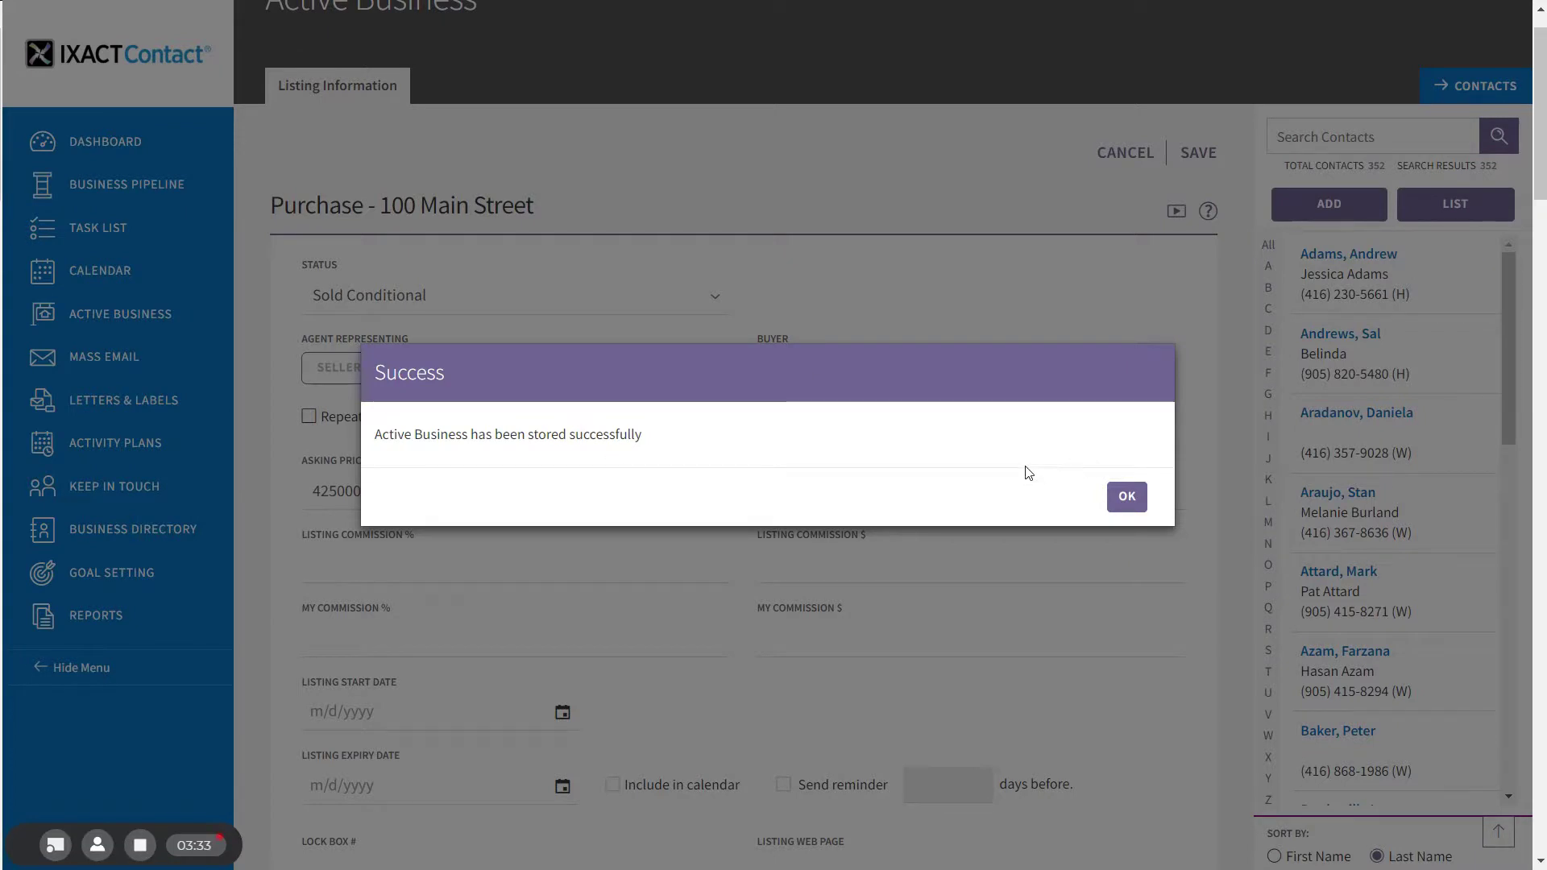
left_click(1126, 498)
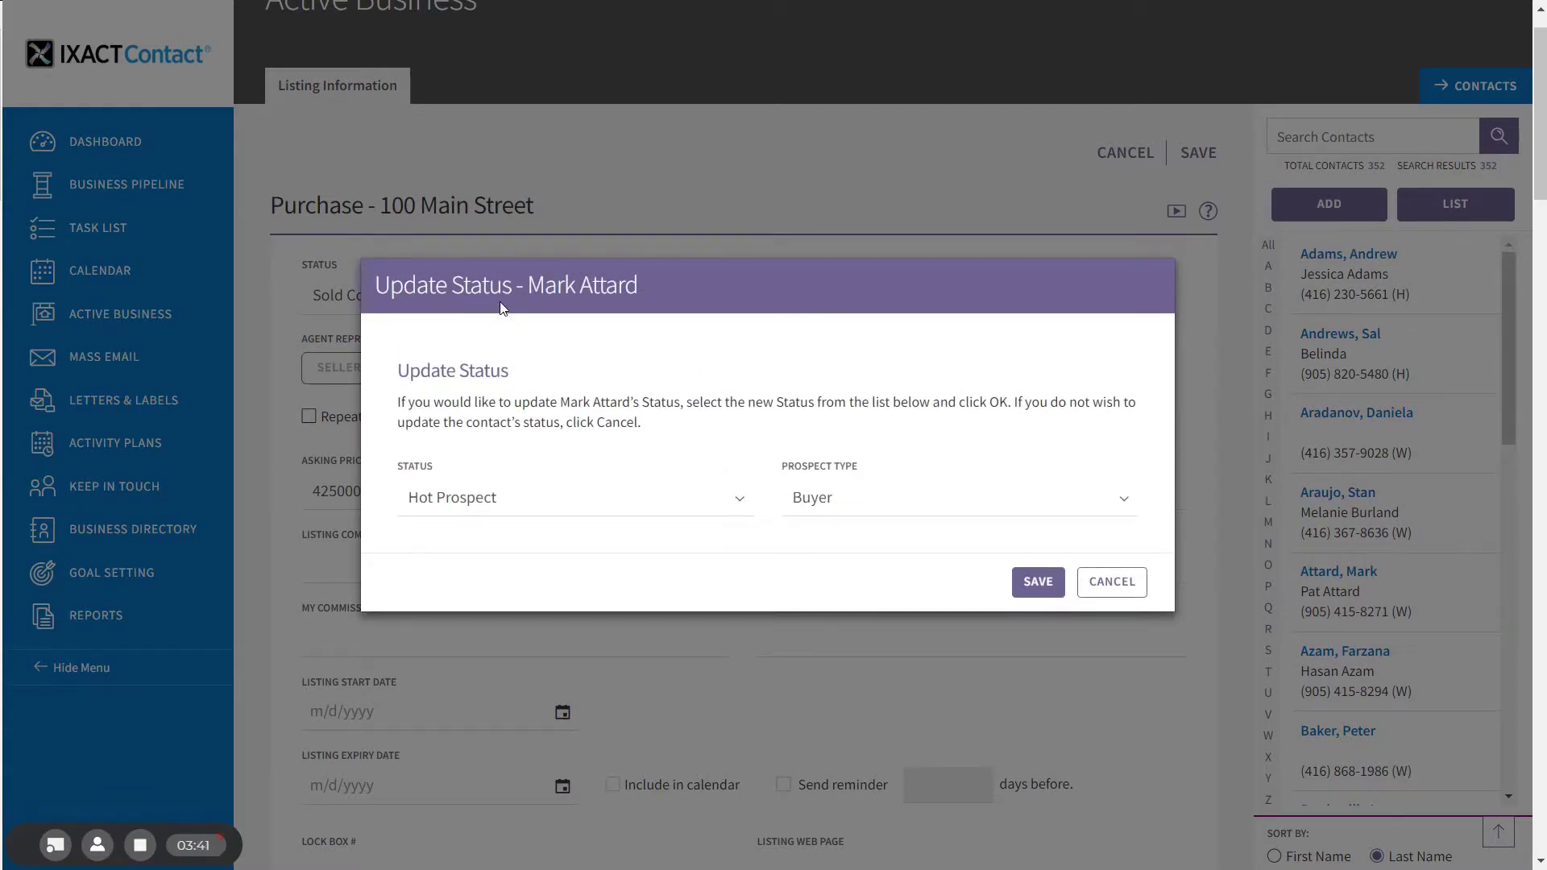
left_click(611, 505)
left_click(591, 595)
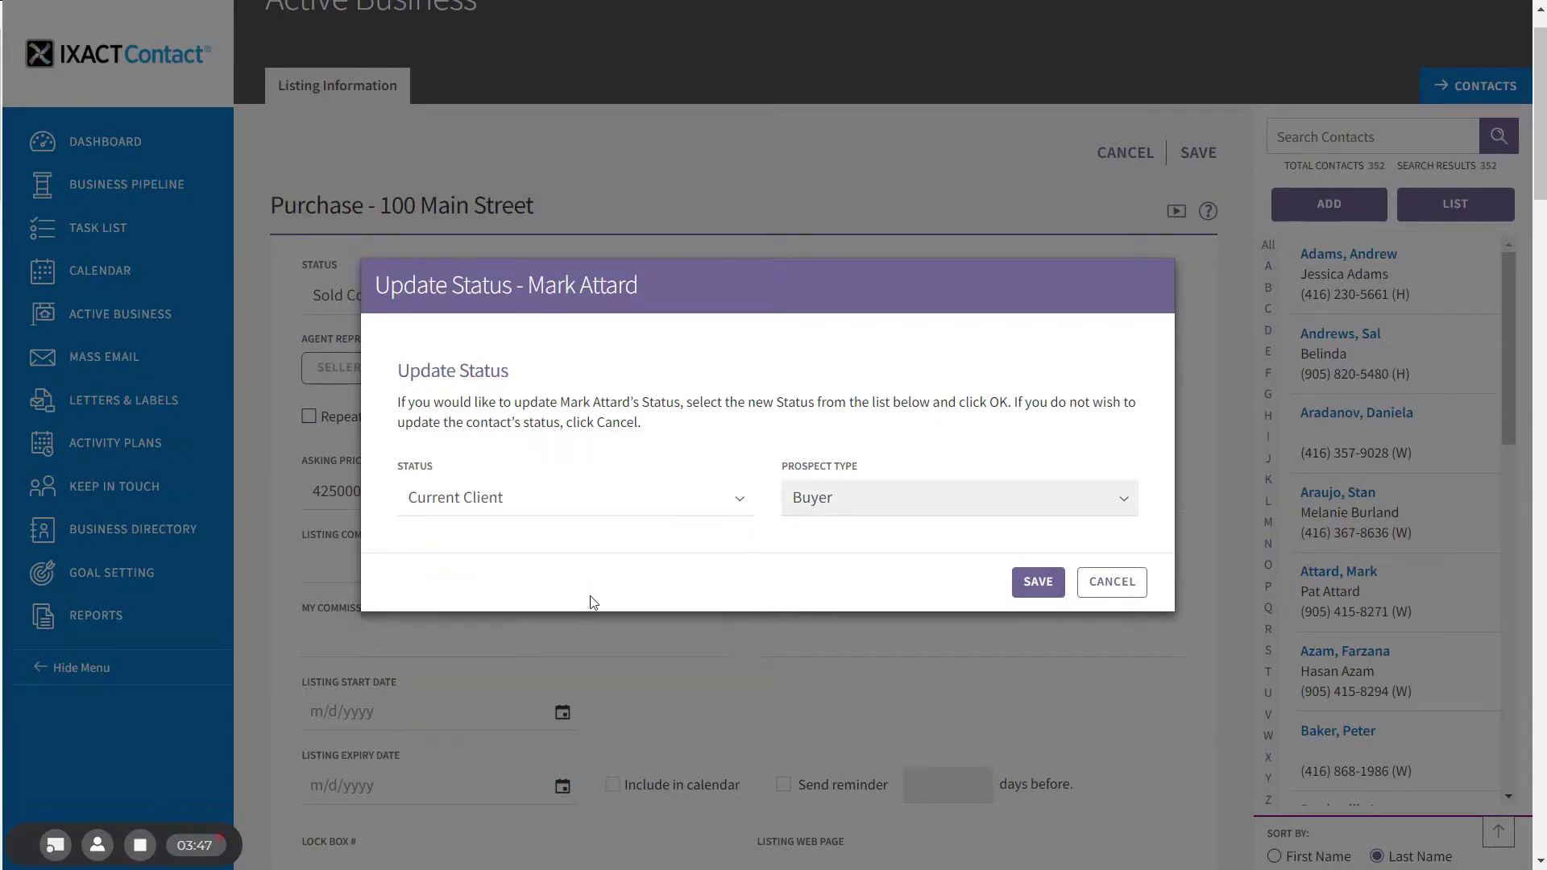
left_click(1035, 581)
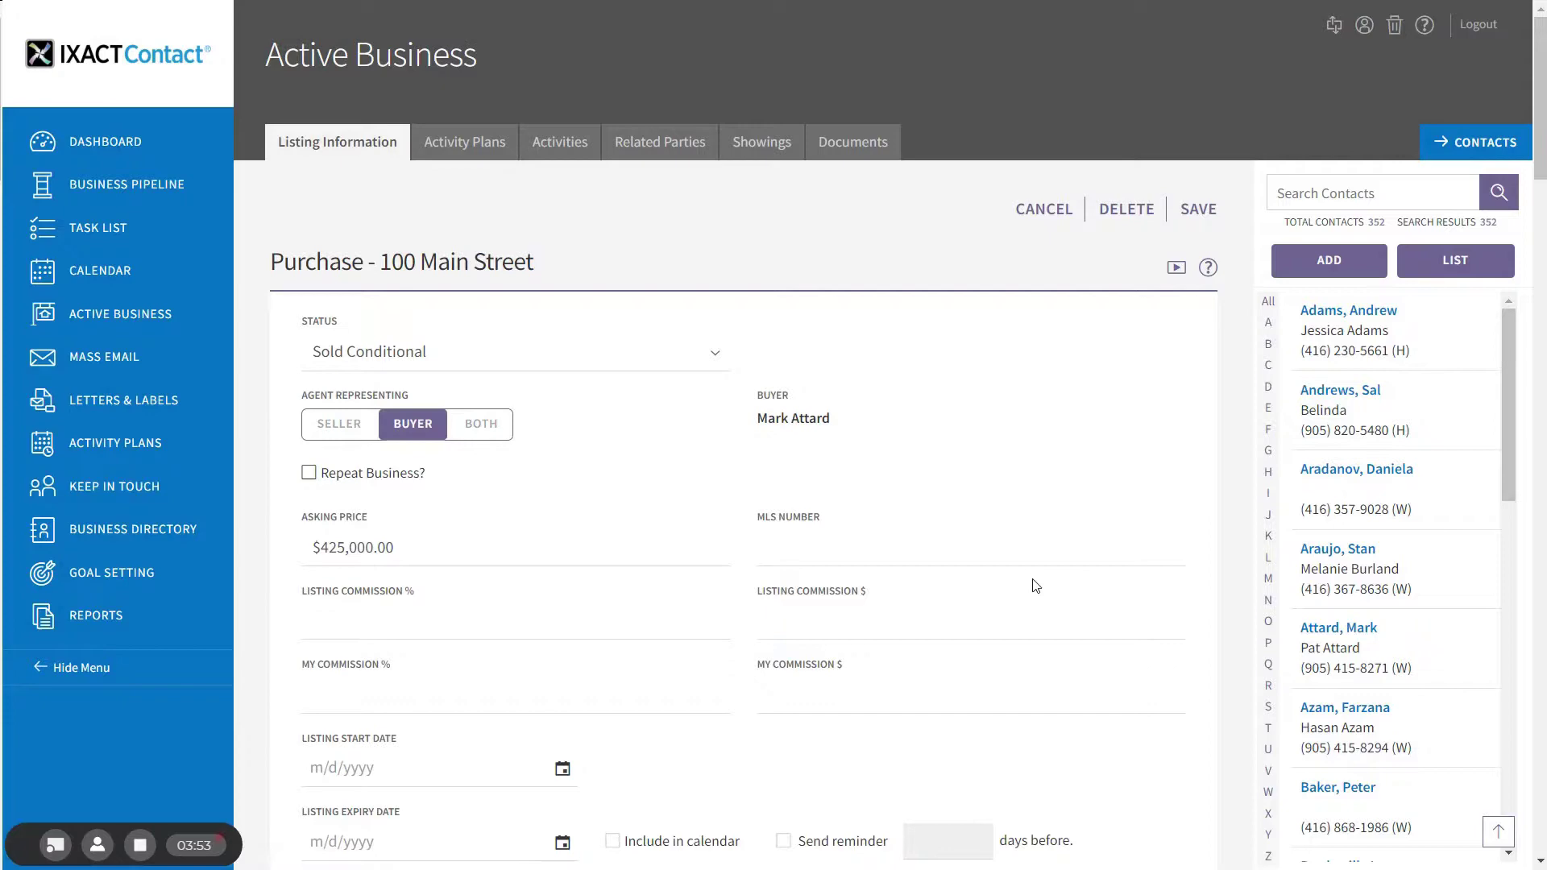
Return to the Active Business overview showing 100 Main Street as Sold Conditional
left_click(123, 321)
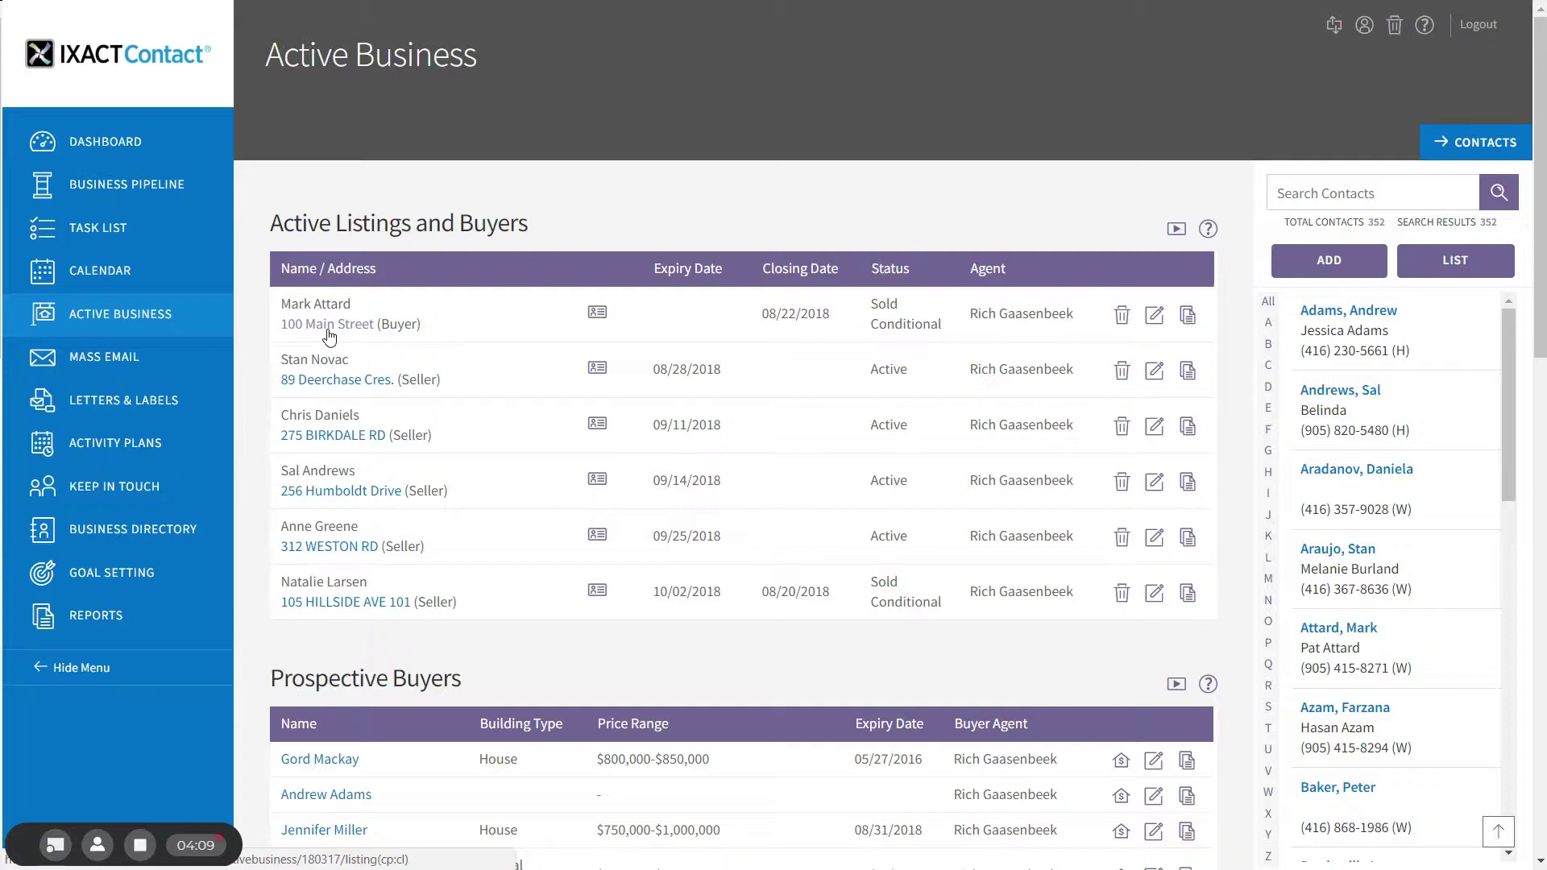
Change the 100 Main Street purchase status to Closed and save it
left_click(329, 324)
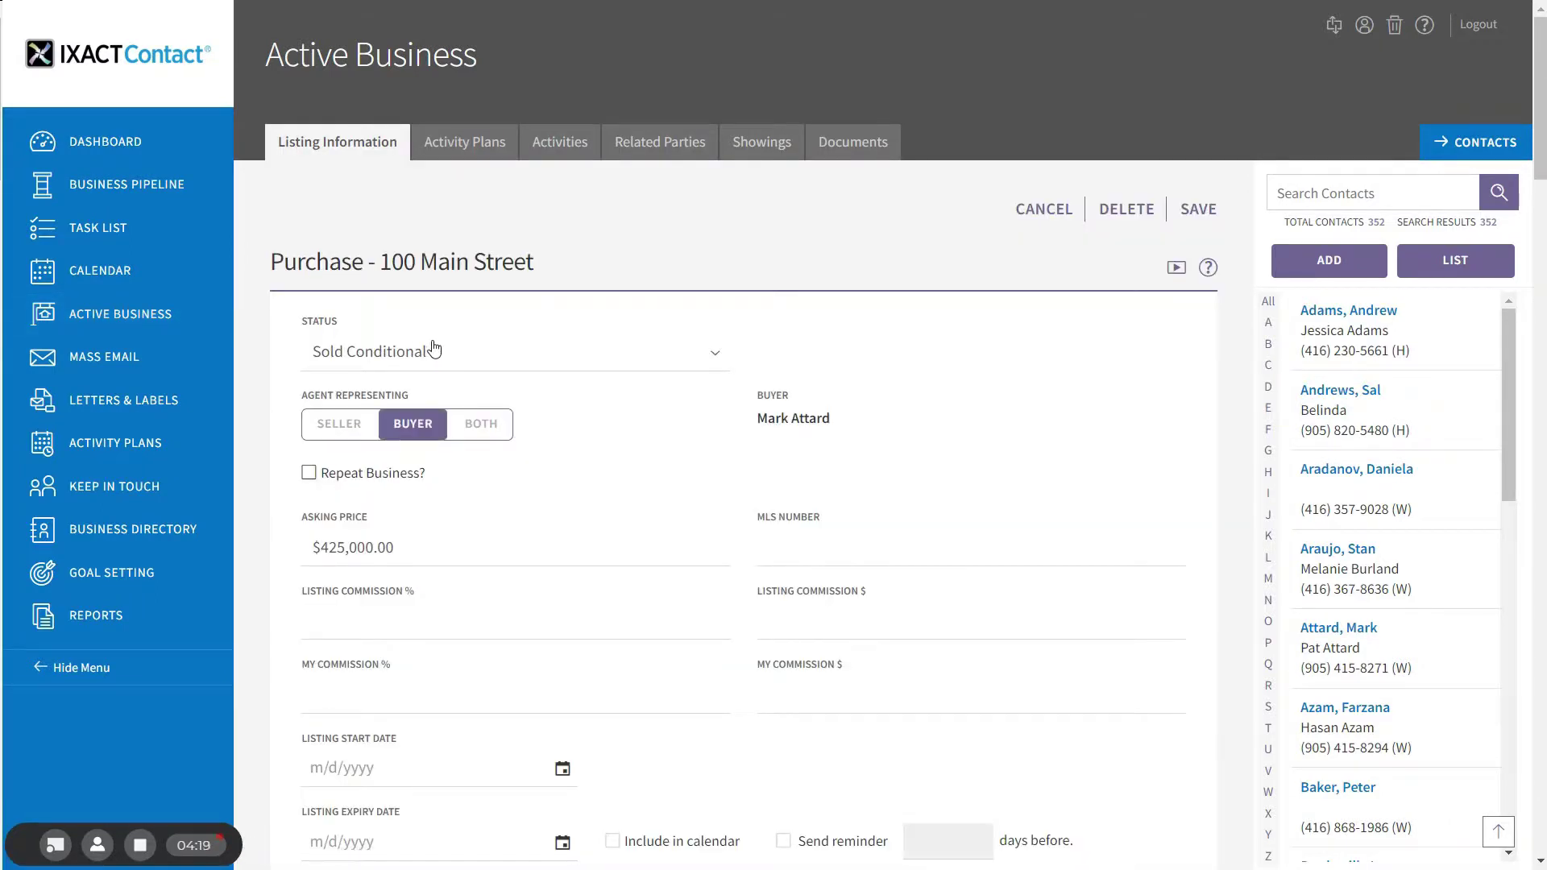
left_click(483, 355)
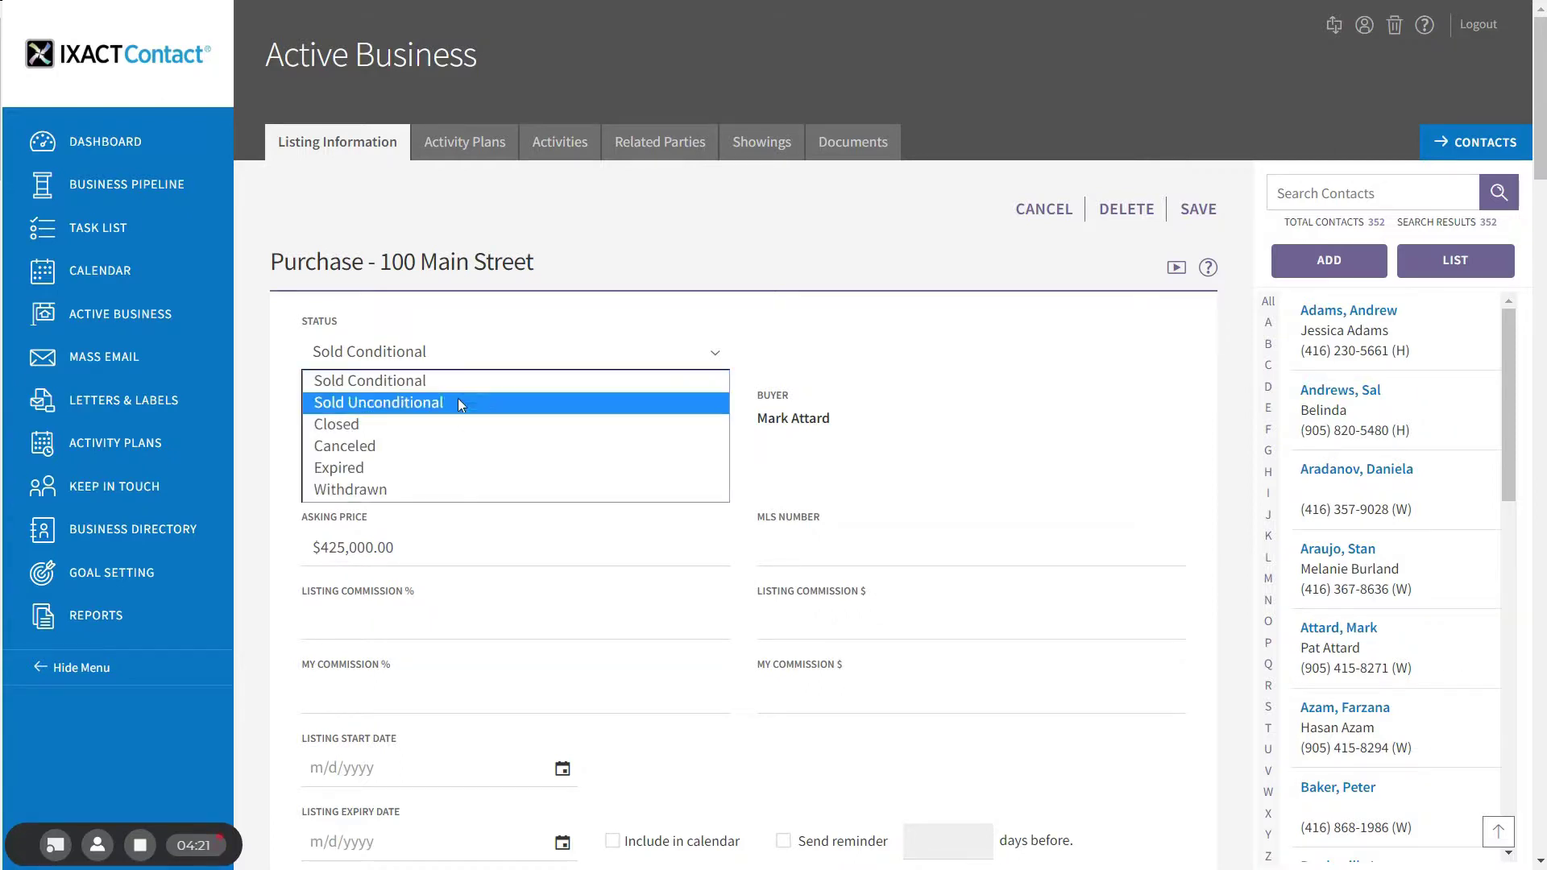
left_click(440, 424)
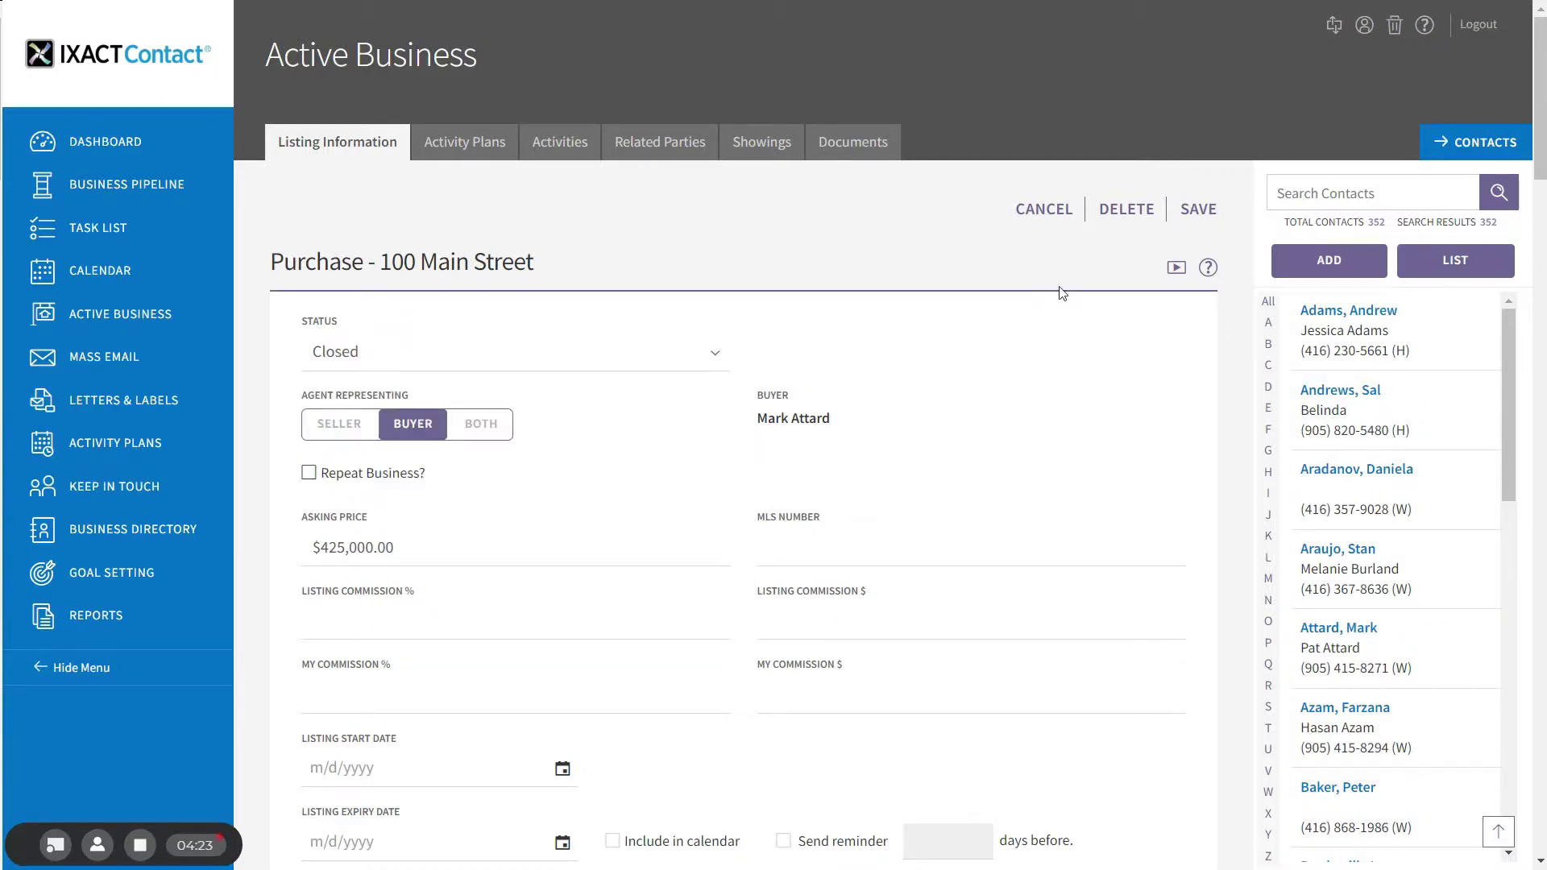
left_click(1195, 213)
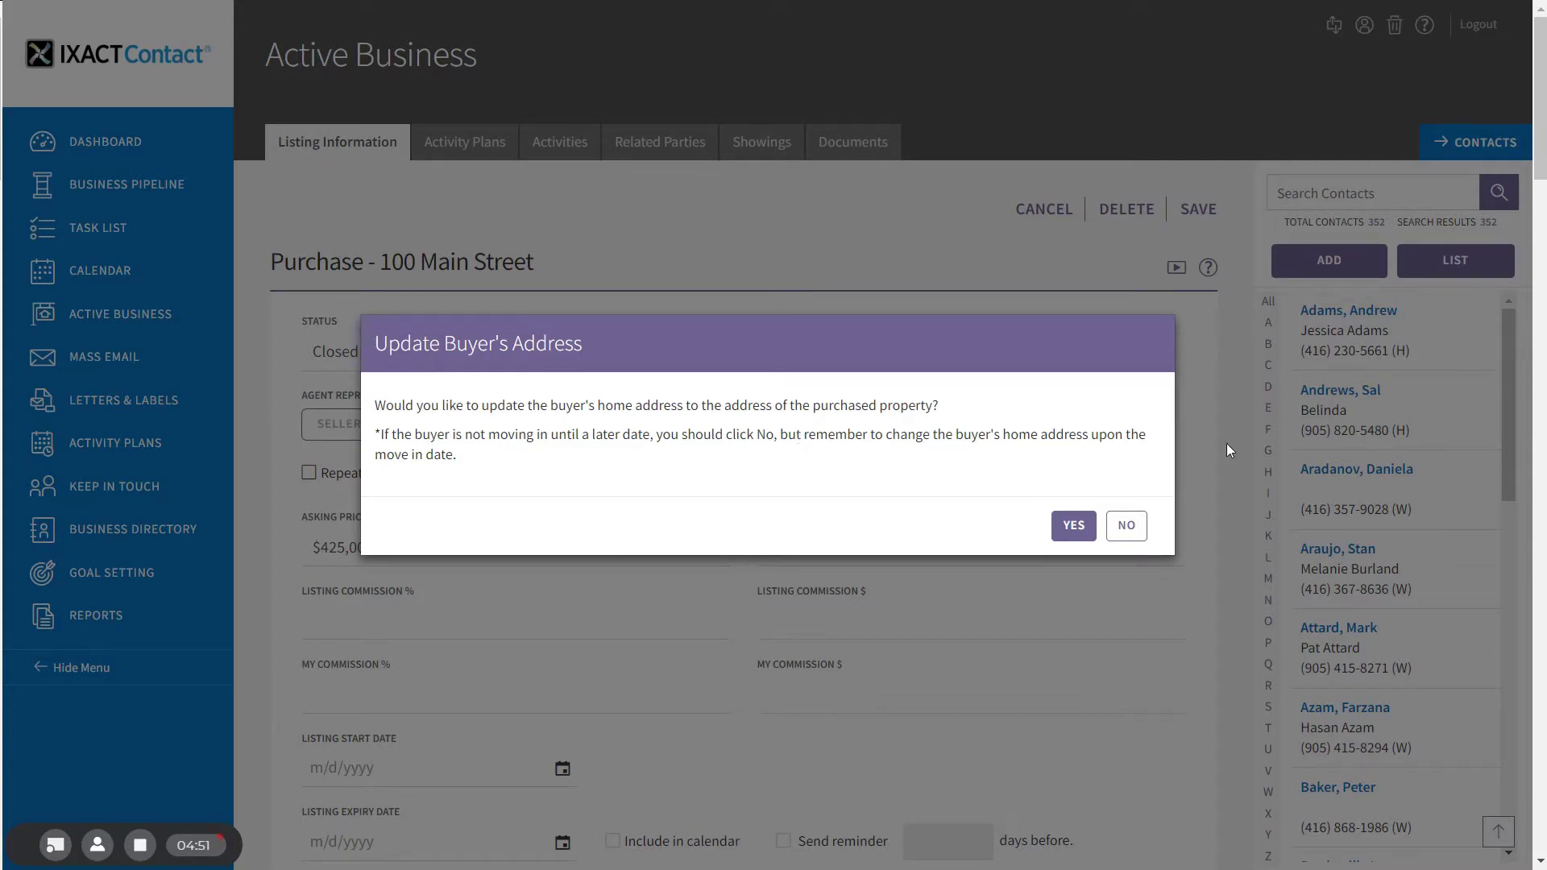
Make 100 Main Street the buyer's home address, set status to Past Client, and save
left_click(1073, 526)
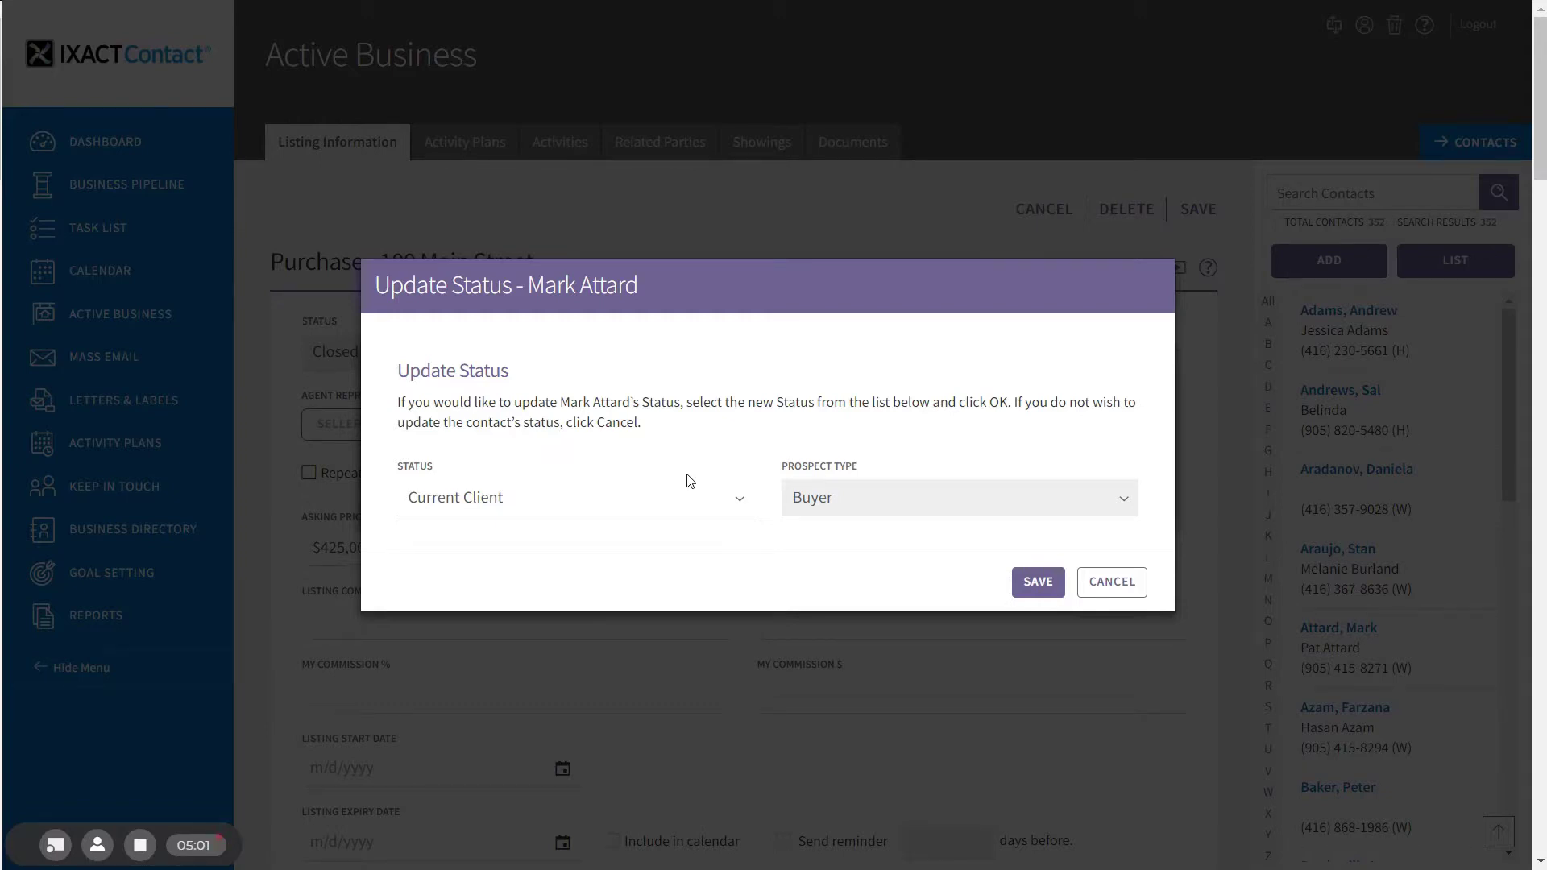
left_click(737, 506)
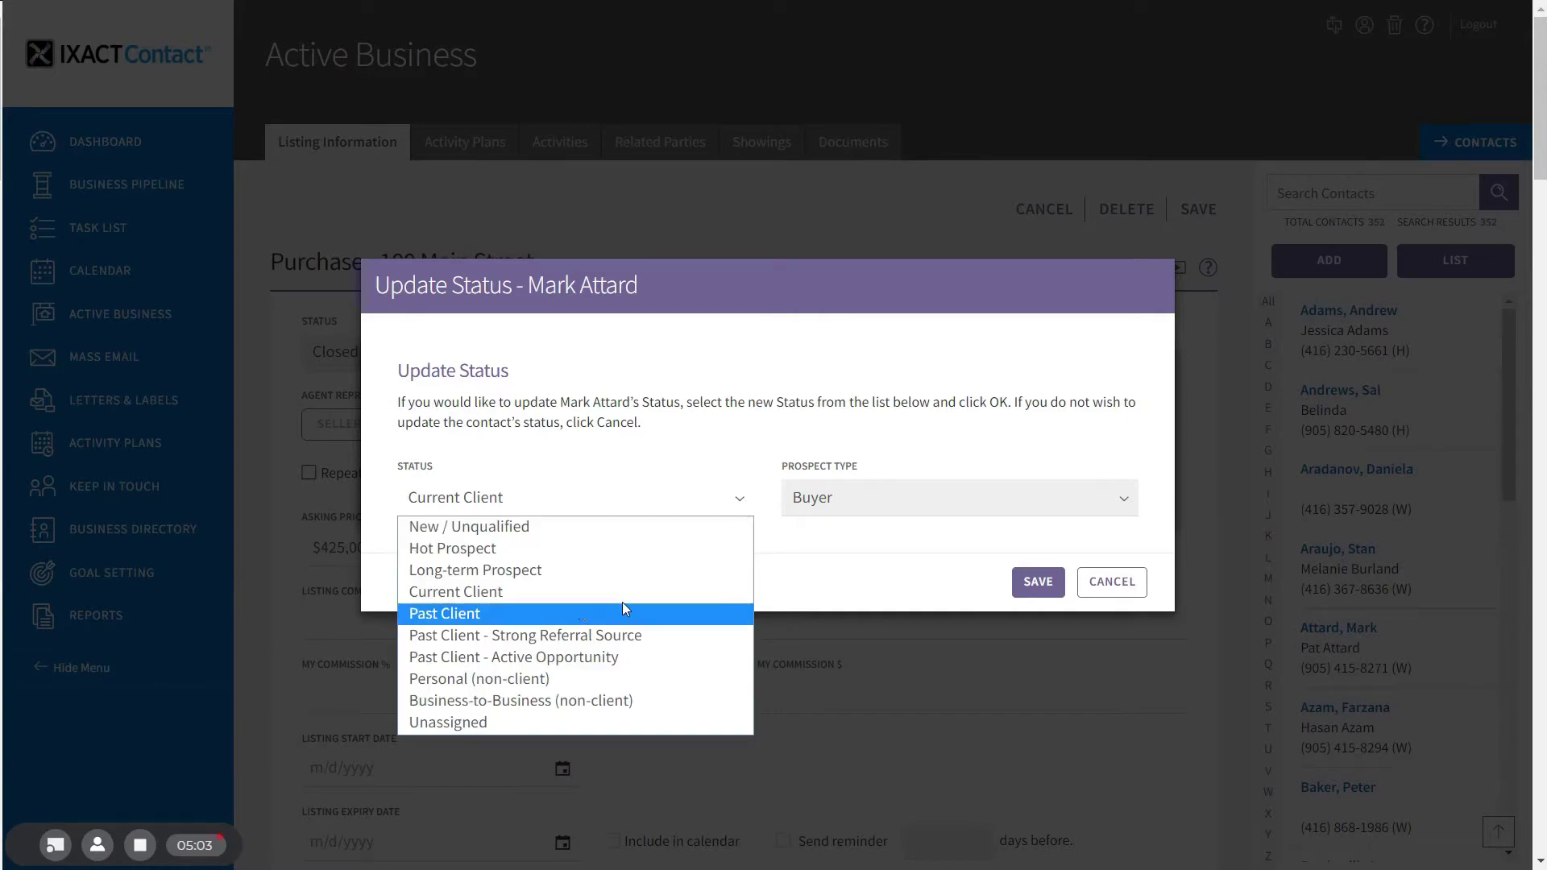
left_click(580, 615)
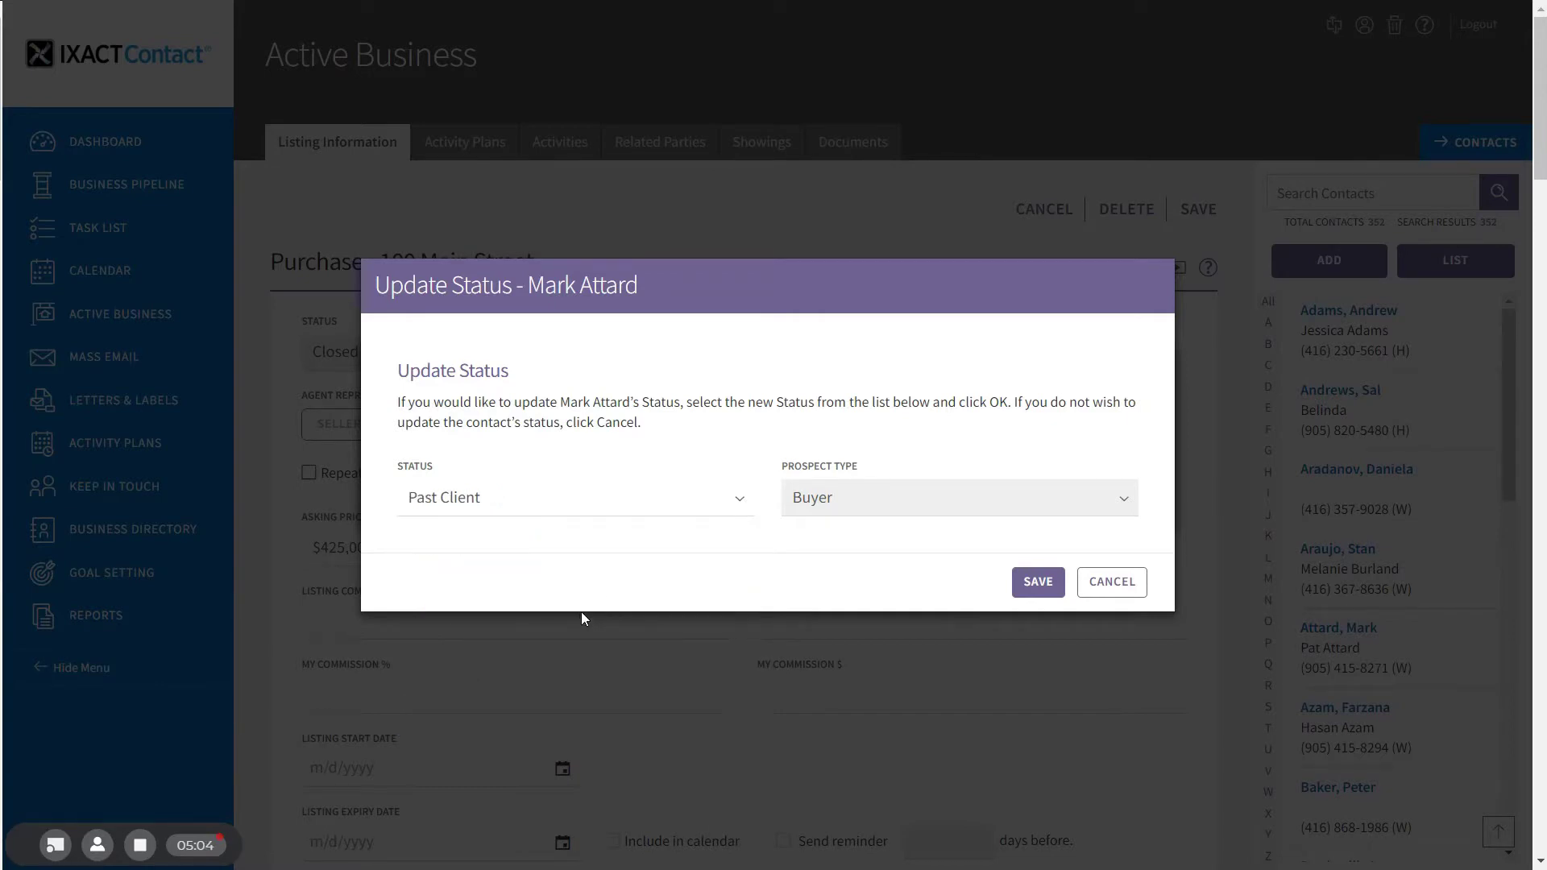
left_click(1037, 583)
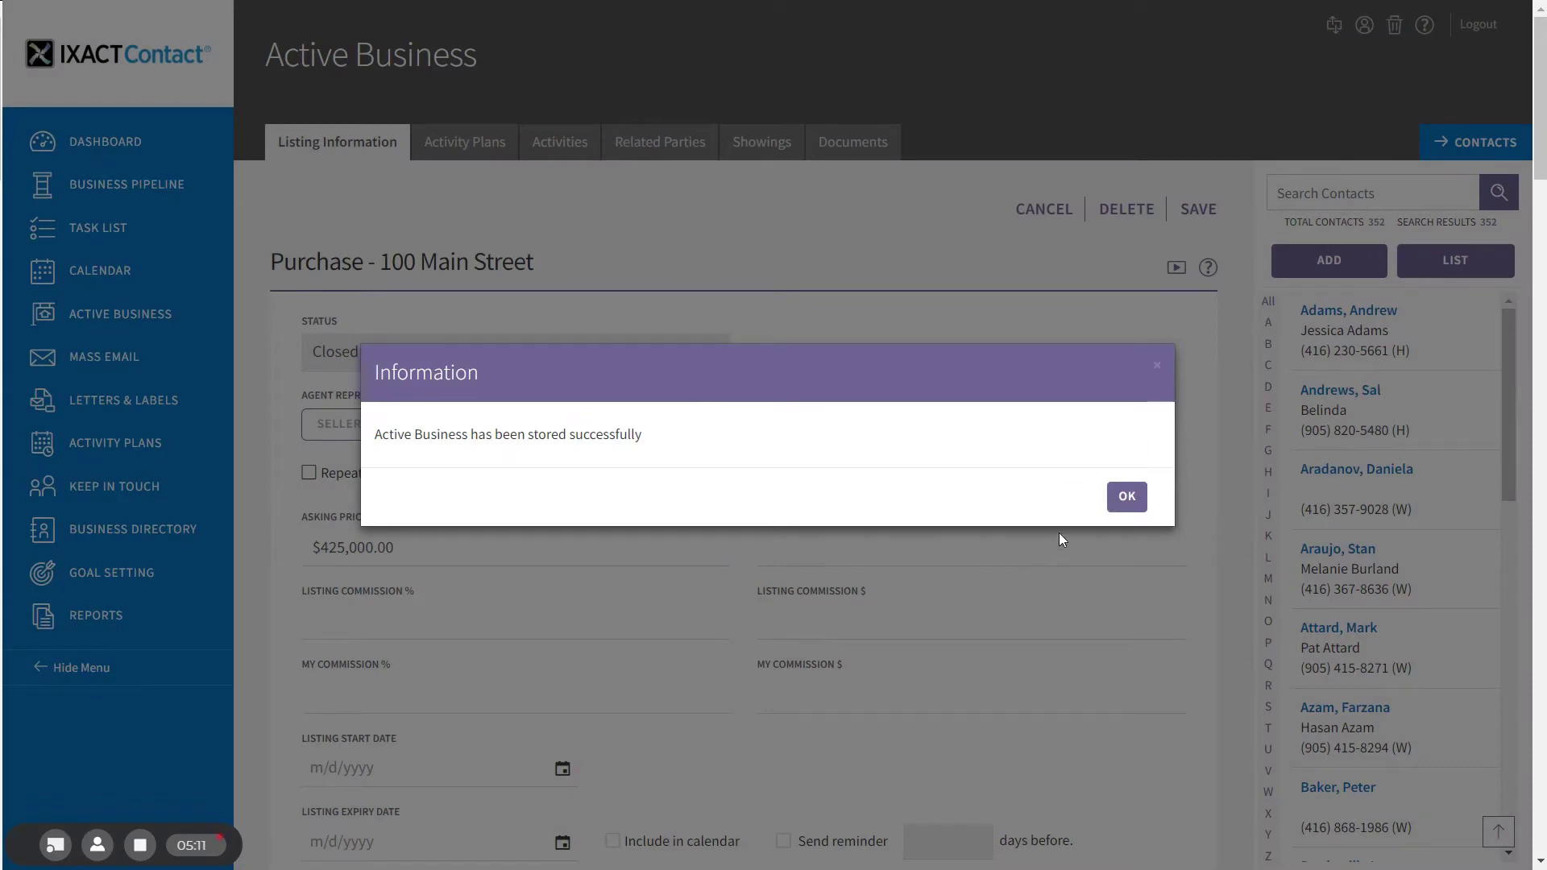
Confirm 100 Main Street sits in Active Business's Business History, then open the buyer's contact record
left_click(1126, 496)
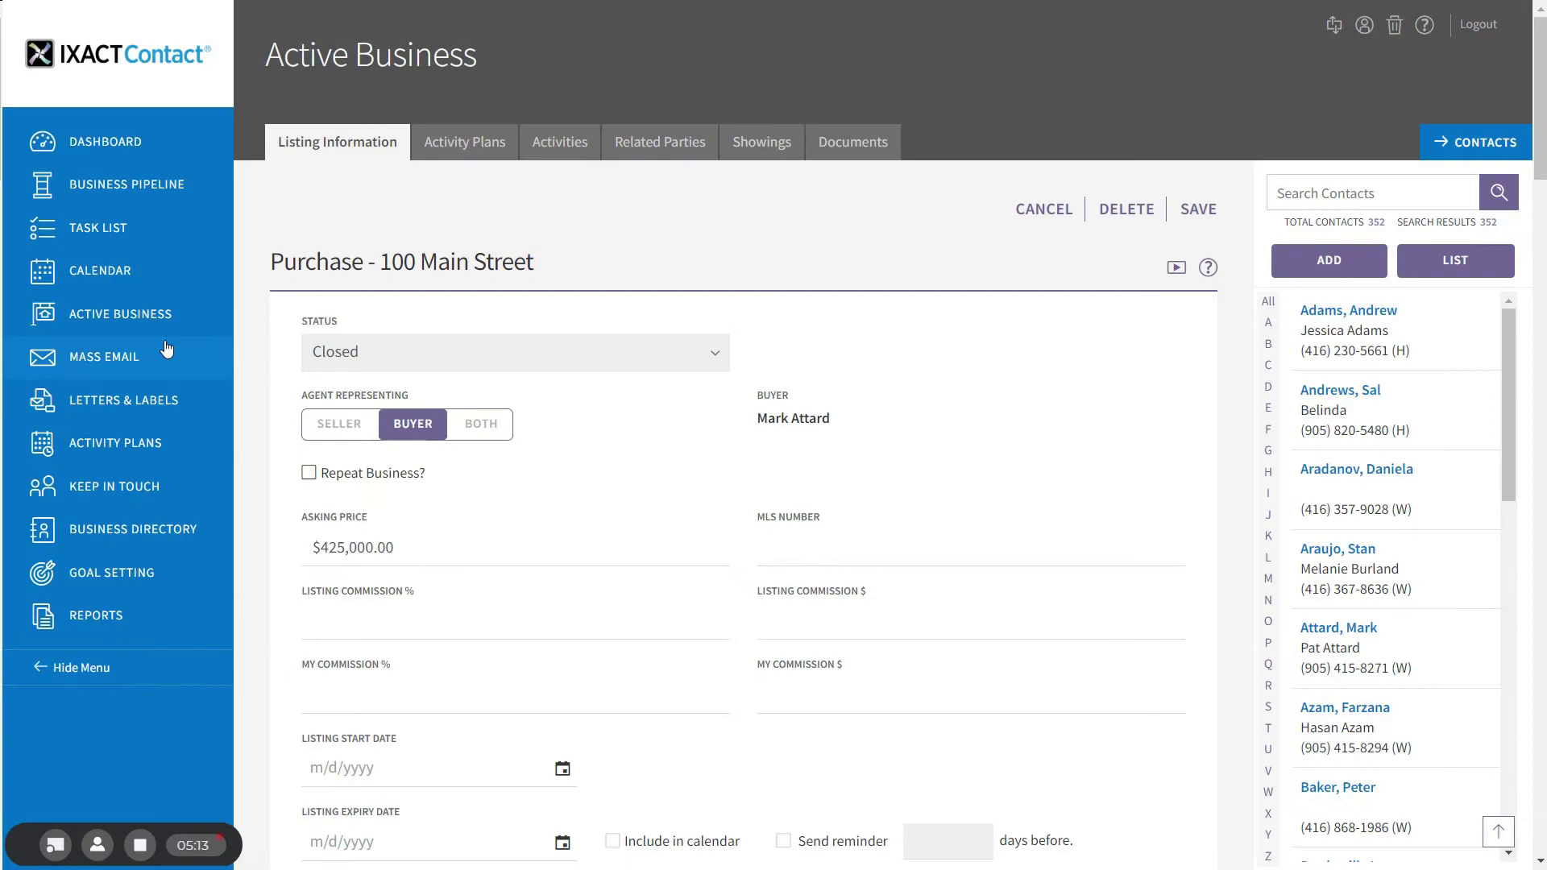
left_click(113, 314)
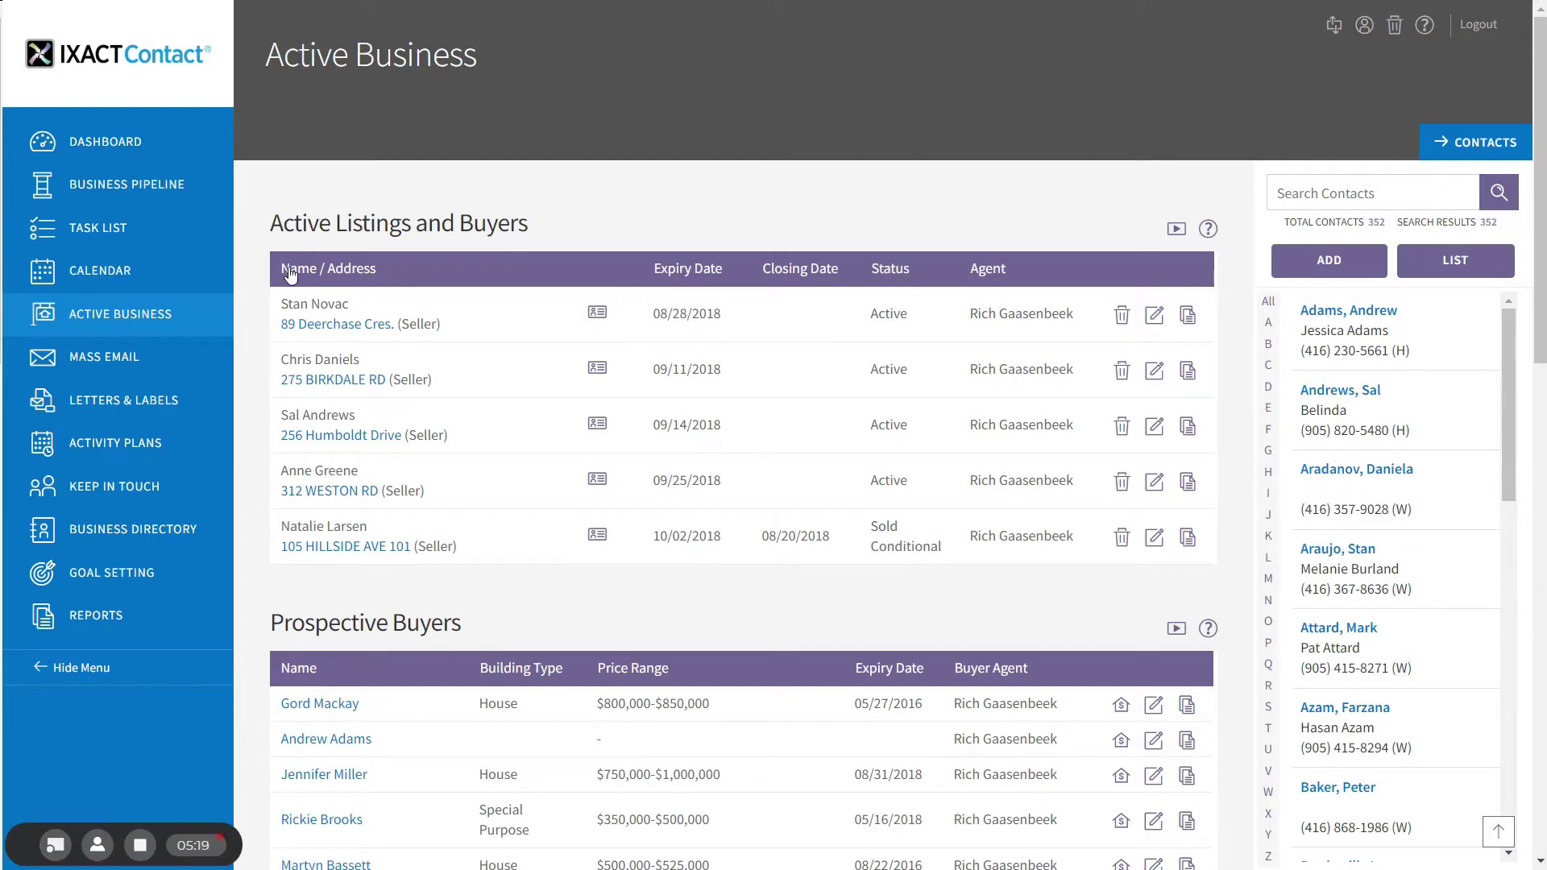
left_click_drag(1540, 230, 1542, 545)
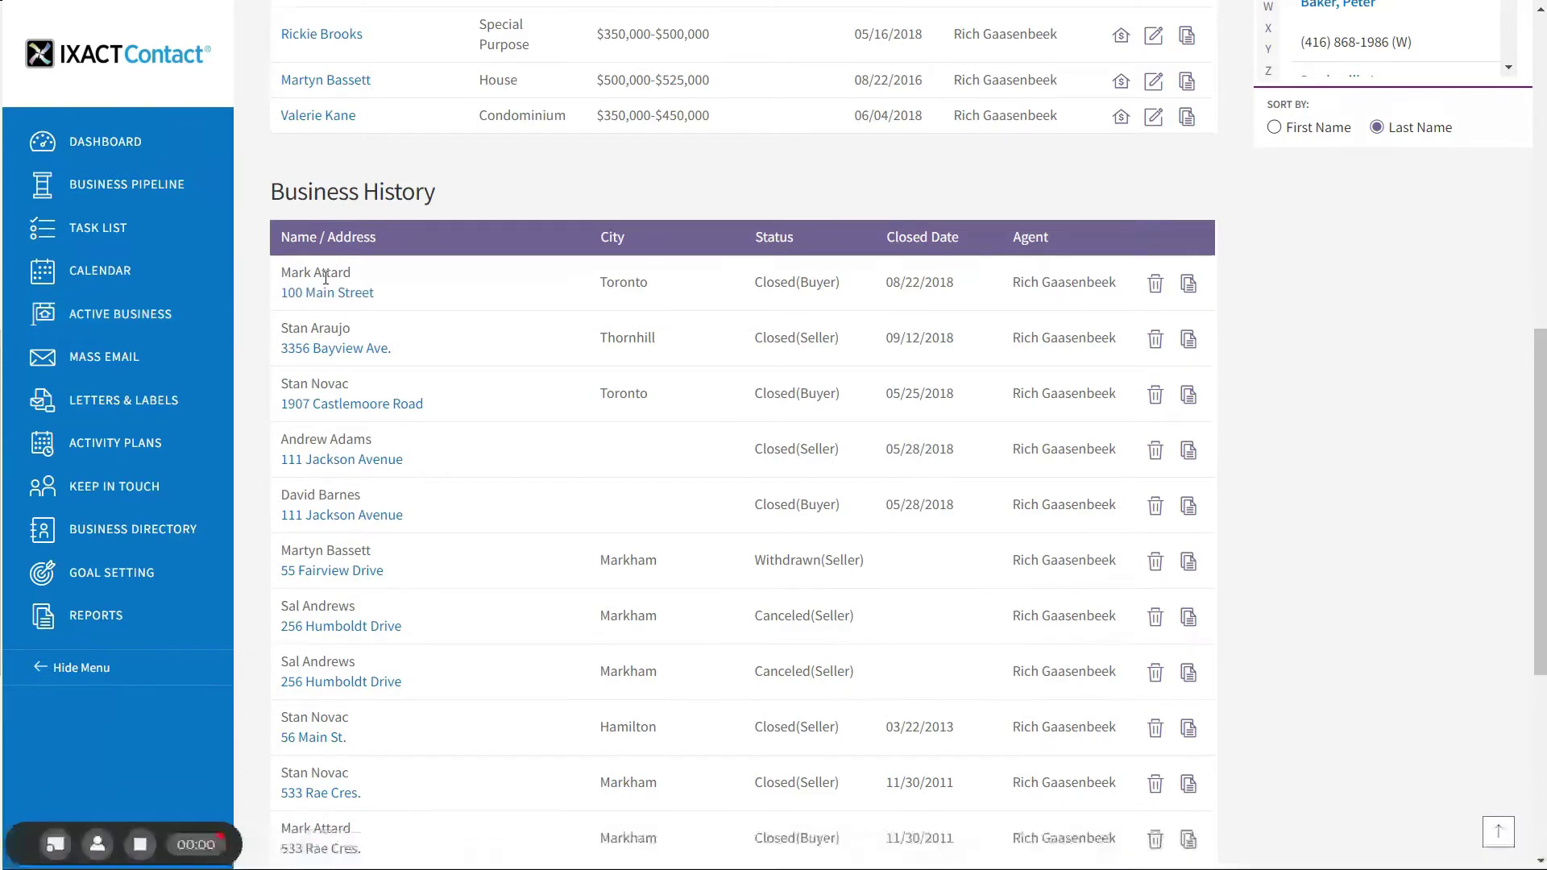
scroll(1522, 394, "up", 6)
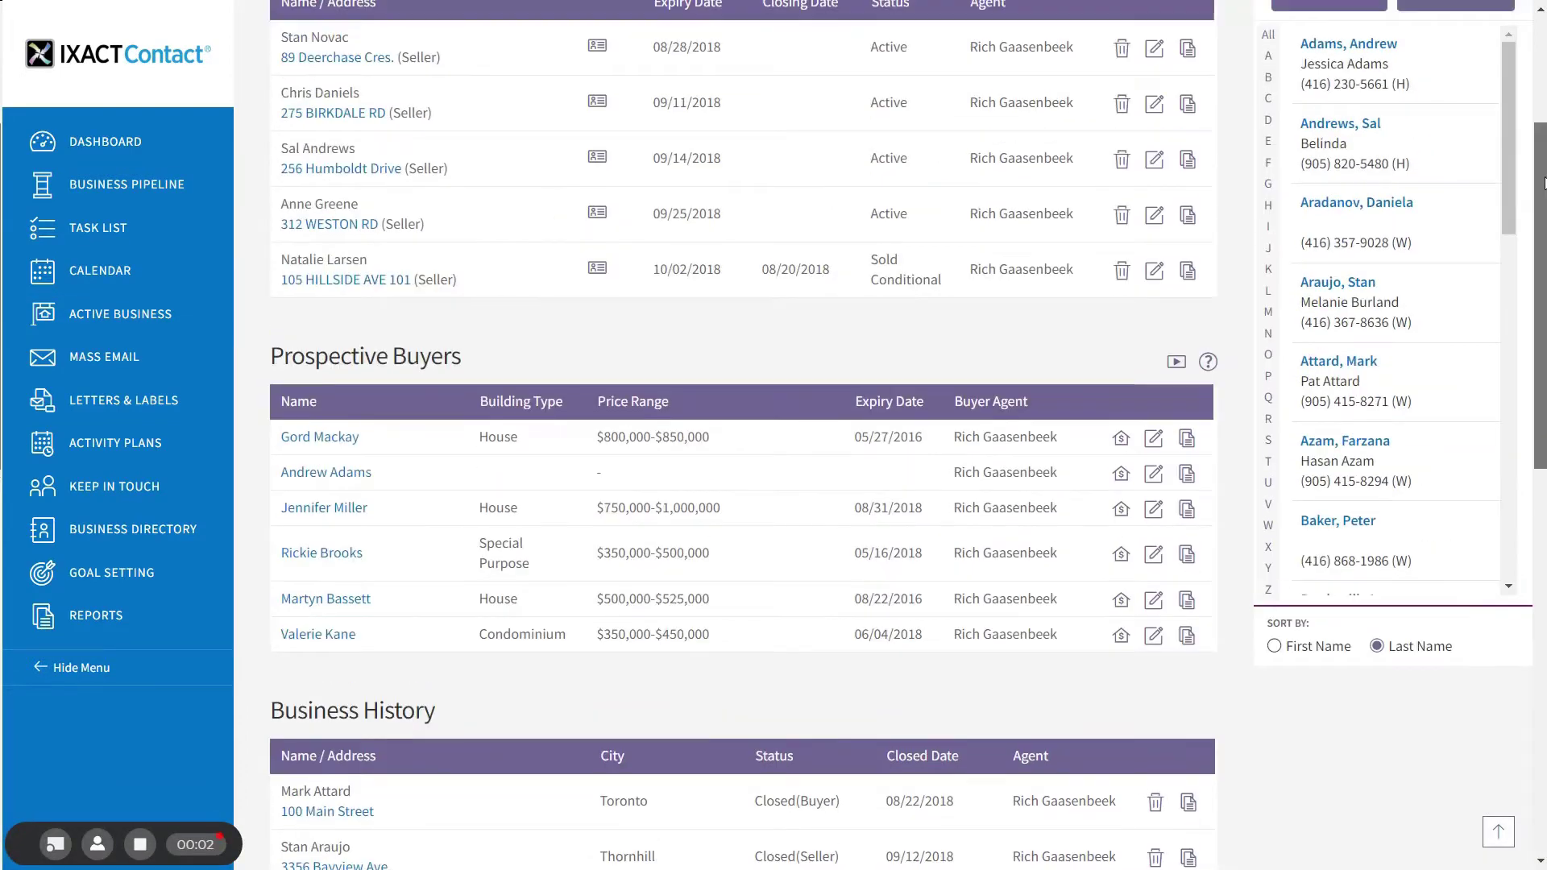
left_click(1338, 359)
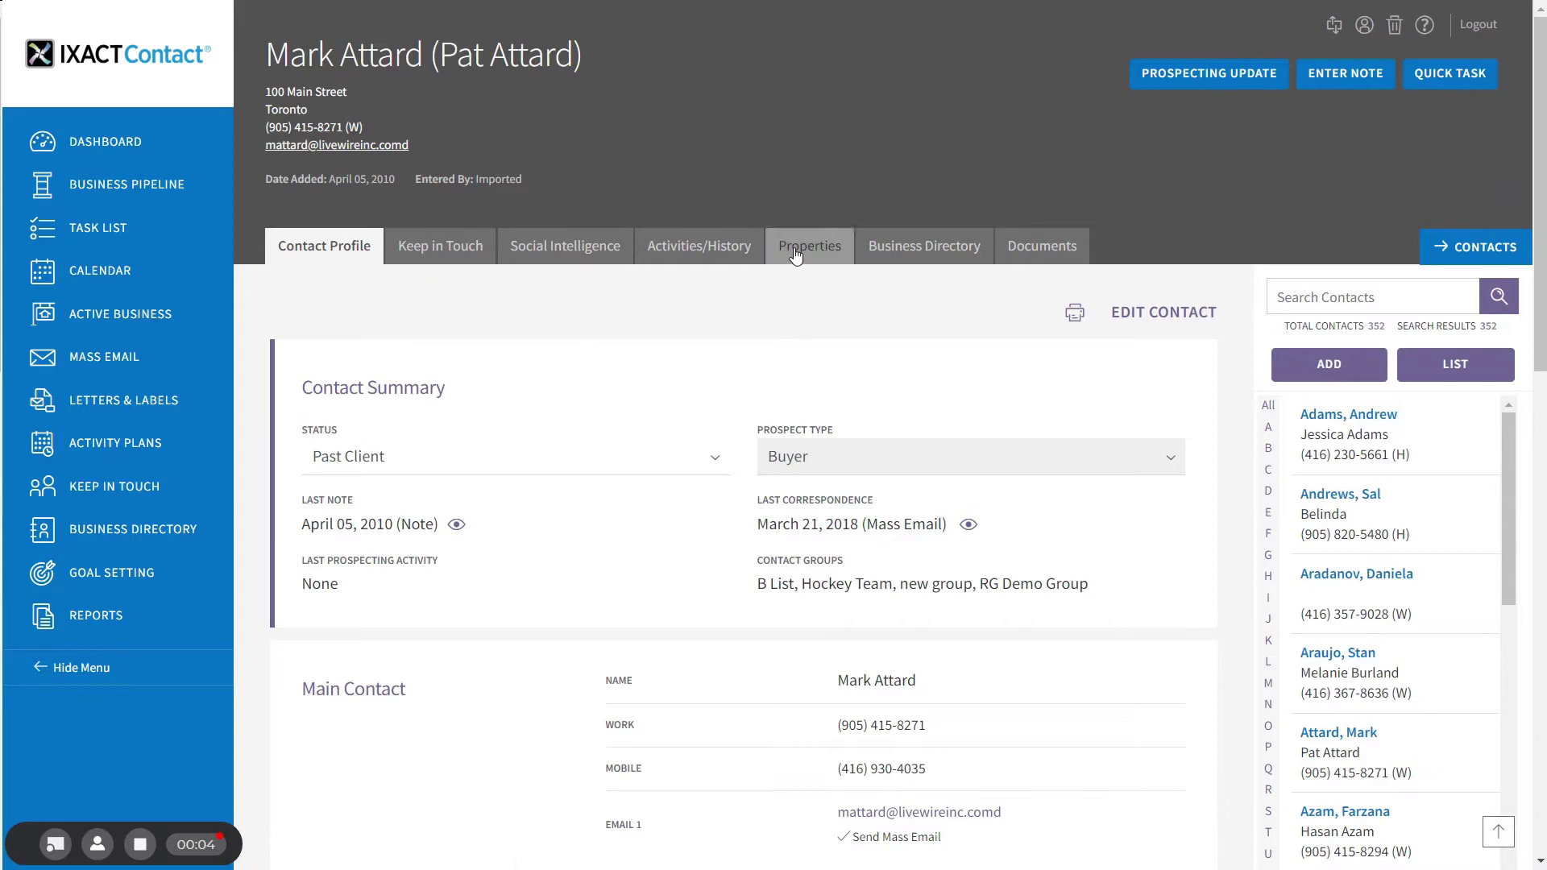
Review the contact's Properties: 100 Main Street owned, Business History Closed(Buyer) 08/22/2018
left_click(794, 252)
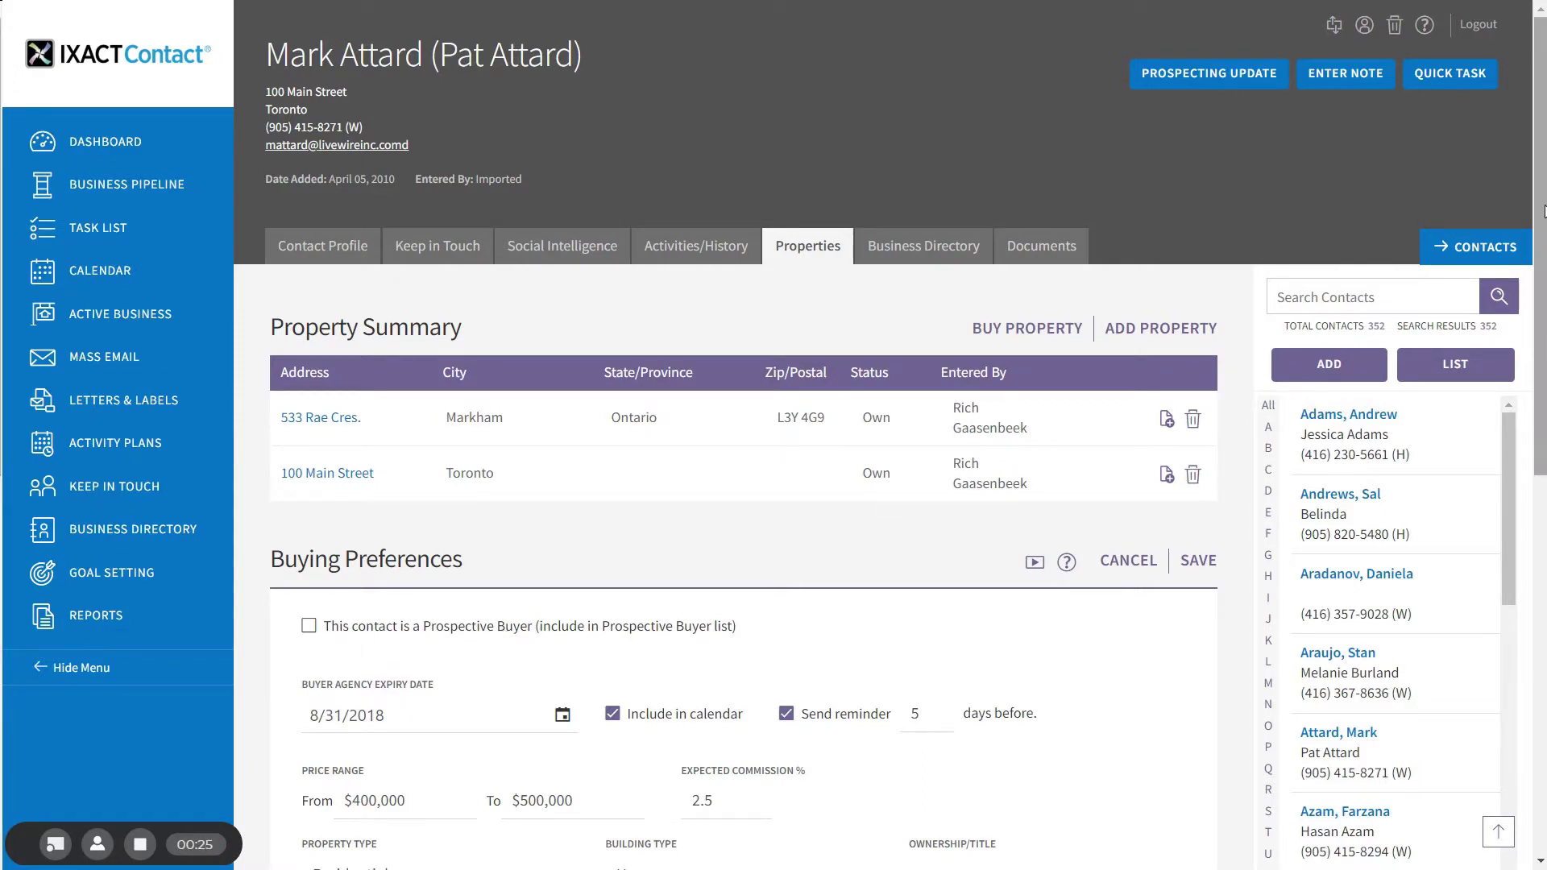
left_click_drag(1542, 208, 1543, 586)
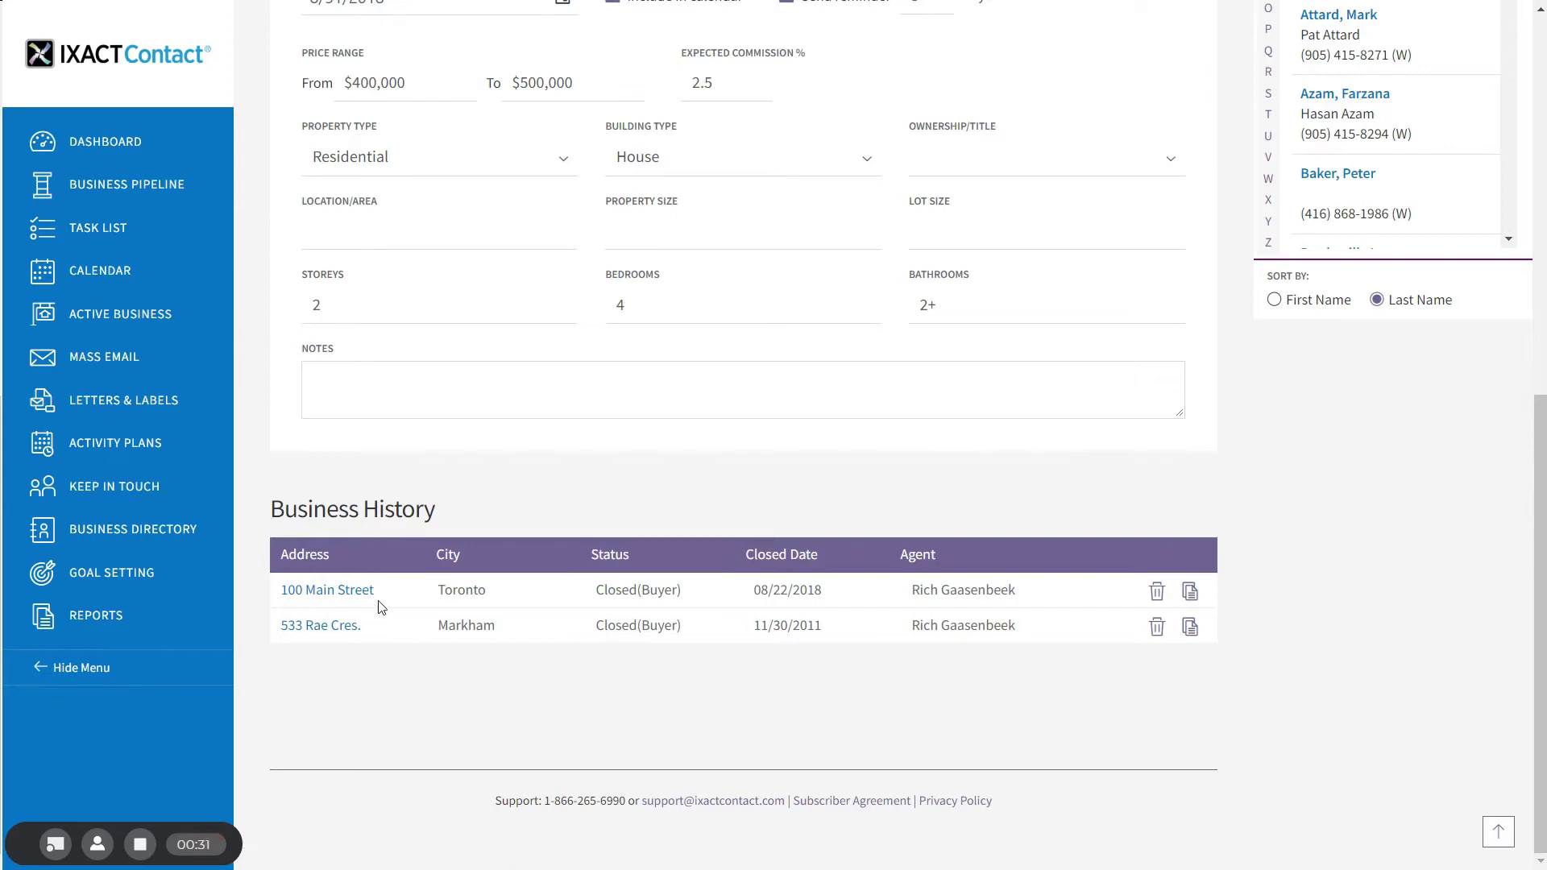
left_click_drag(1542, 499, 1543, 119)
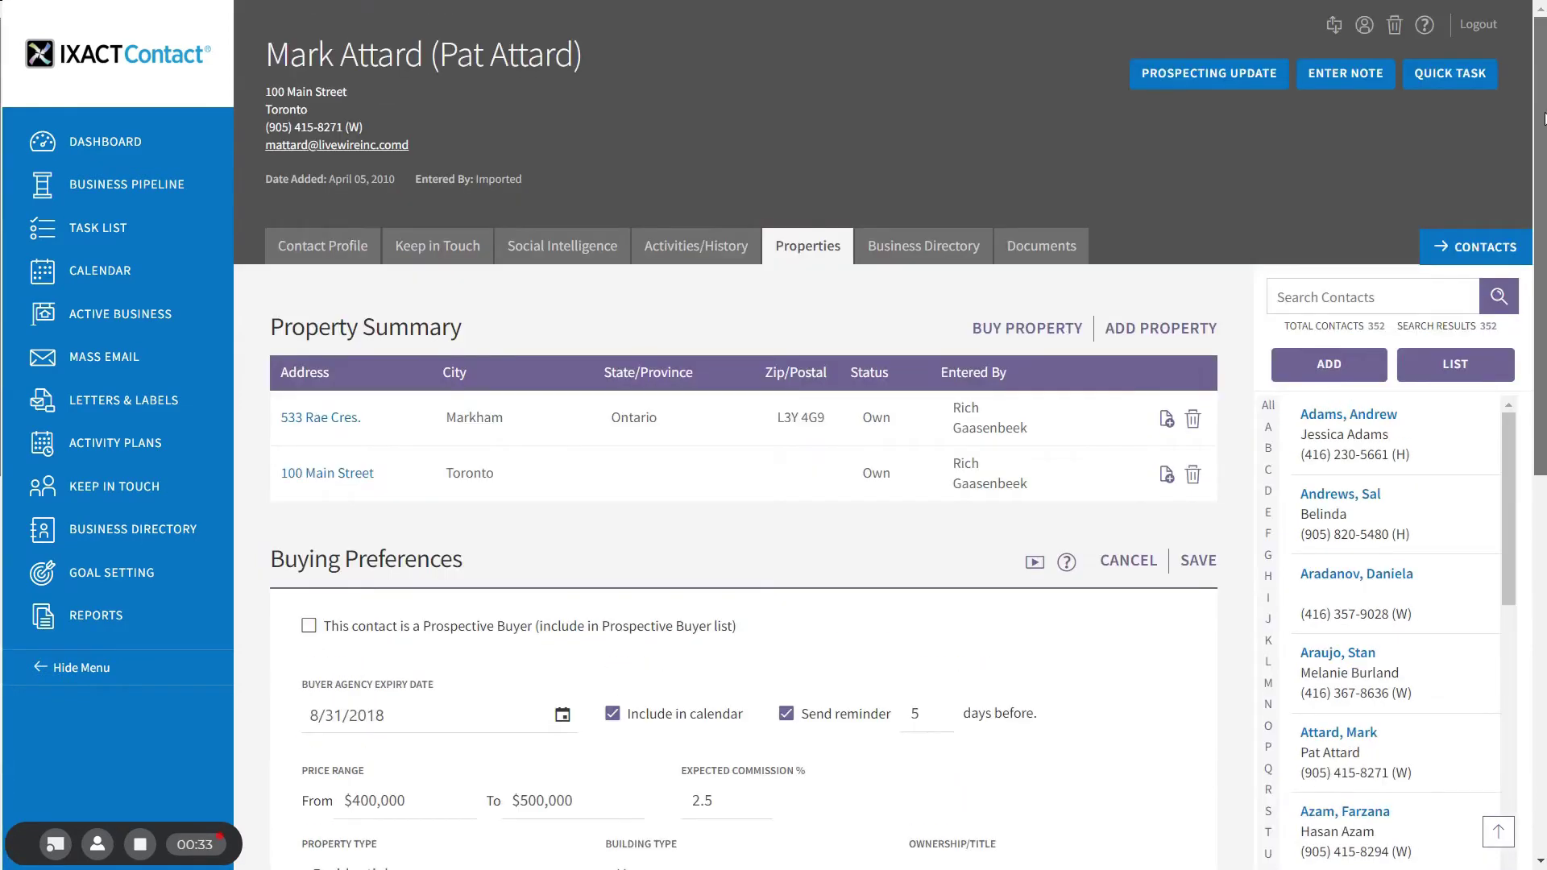
left_click(334, 473)
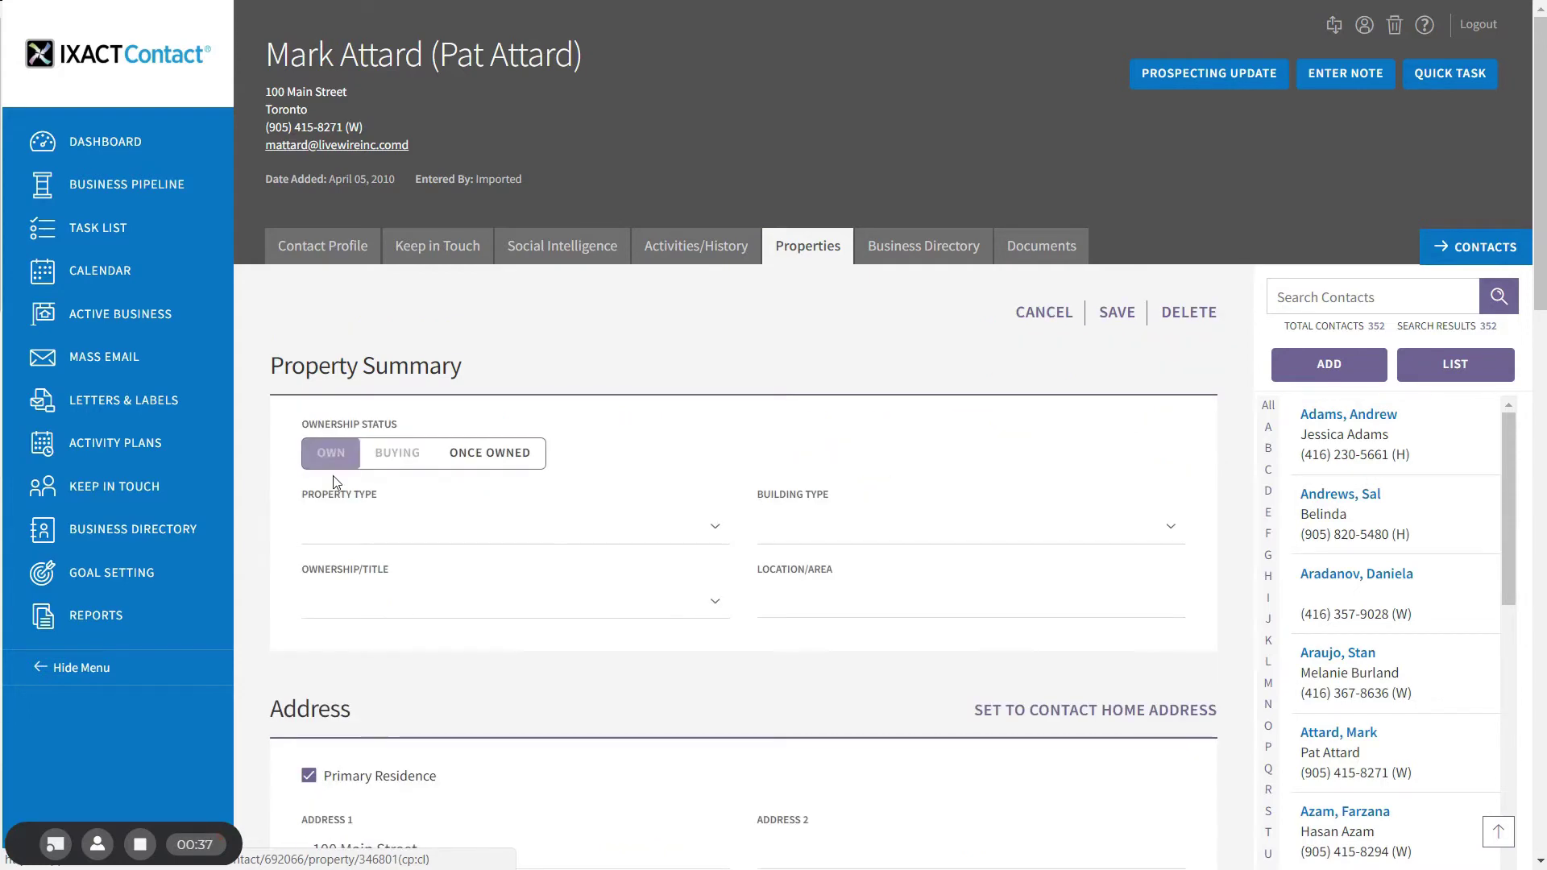
left_click_drag(1542, 120, 1544, 412)
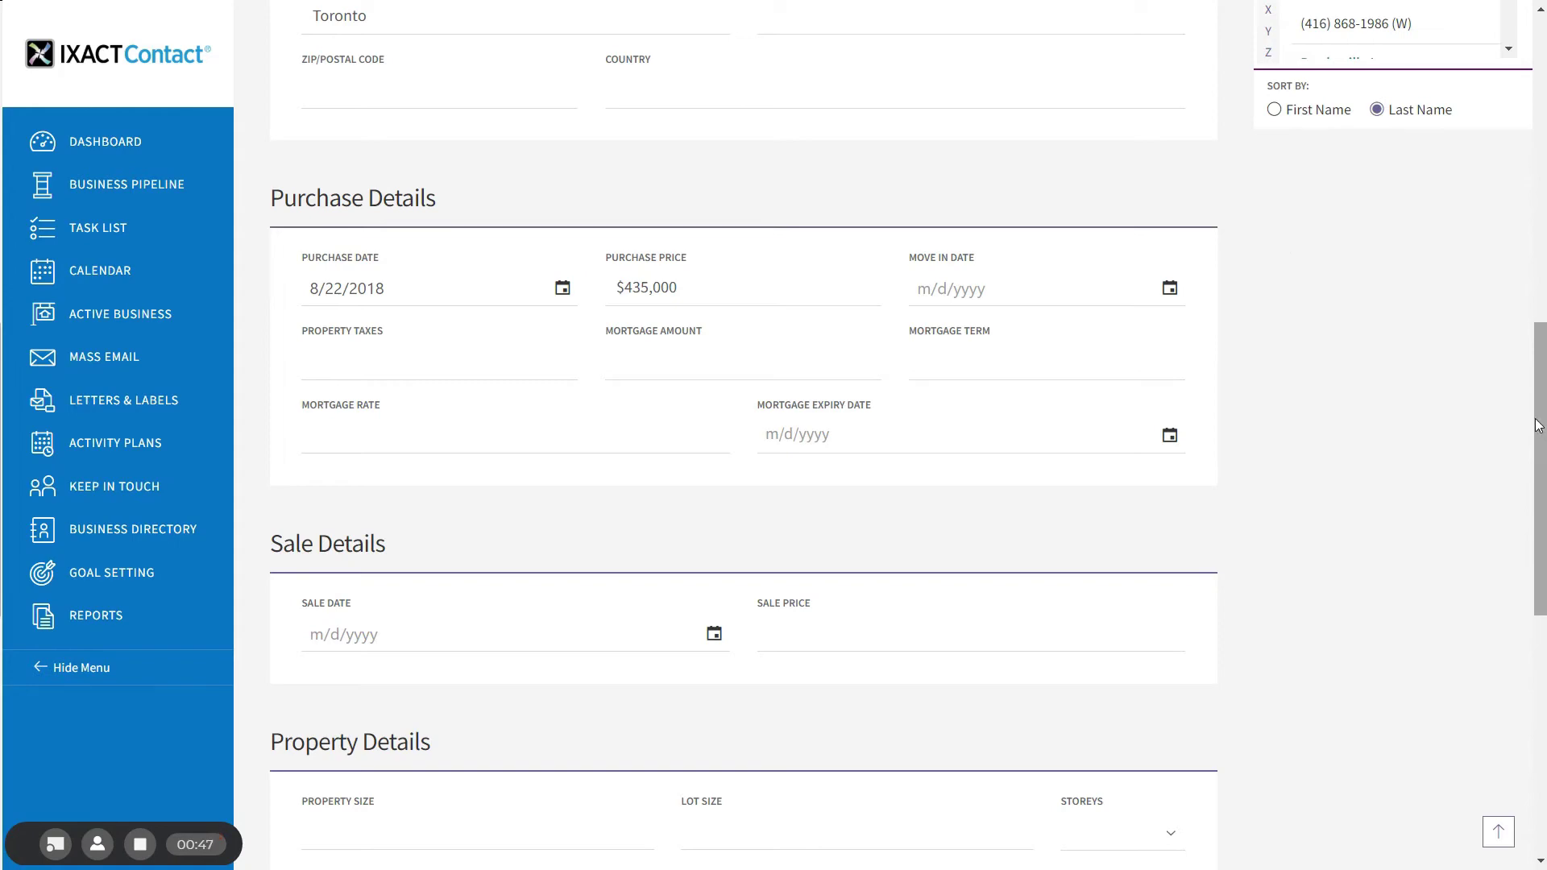
left_click_drag(1536, 424, 1536, 121)
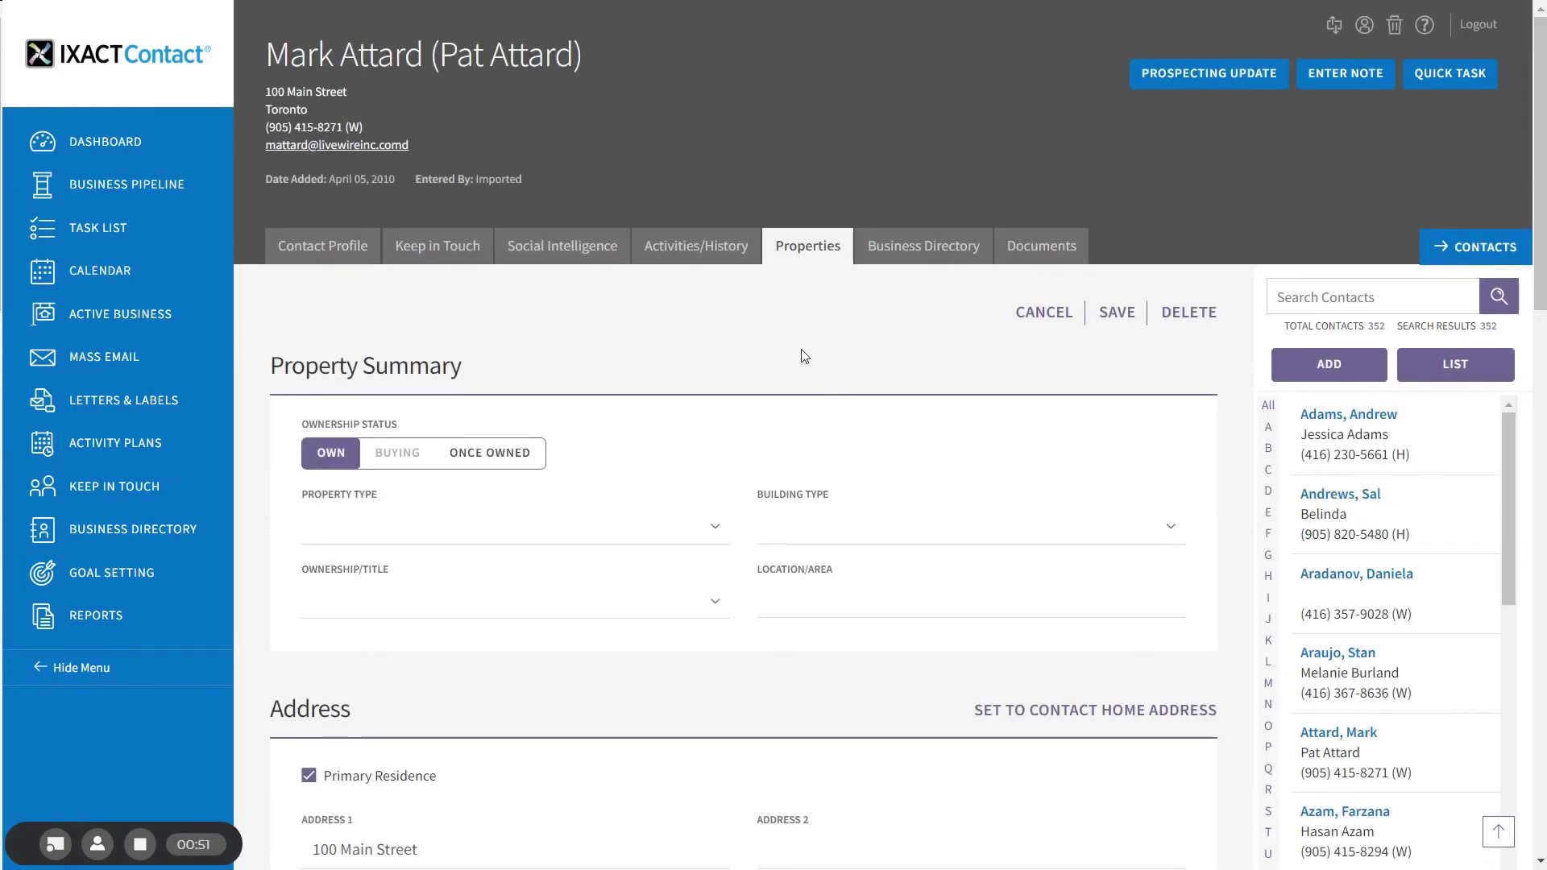
left_click(802, 246)
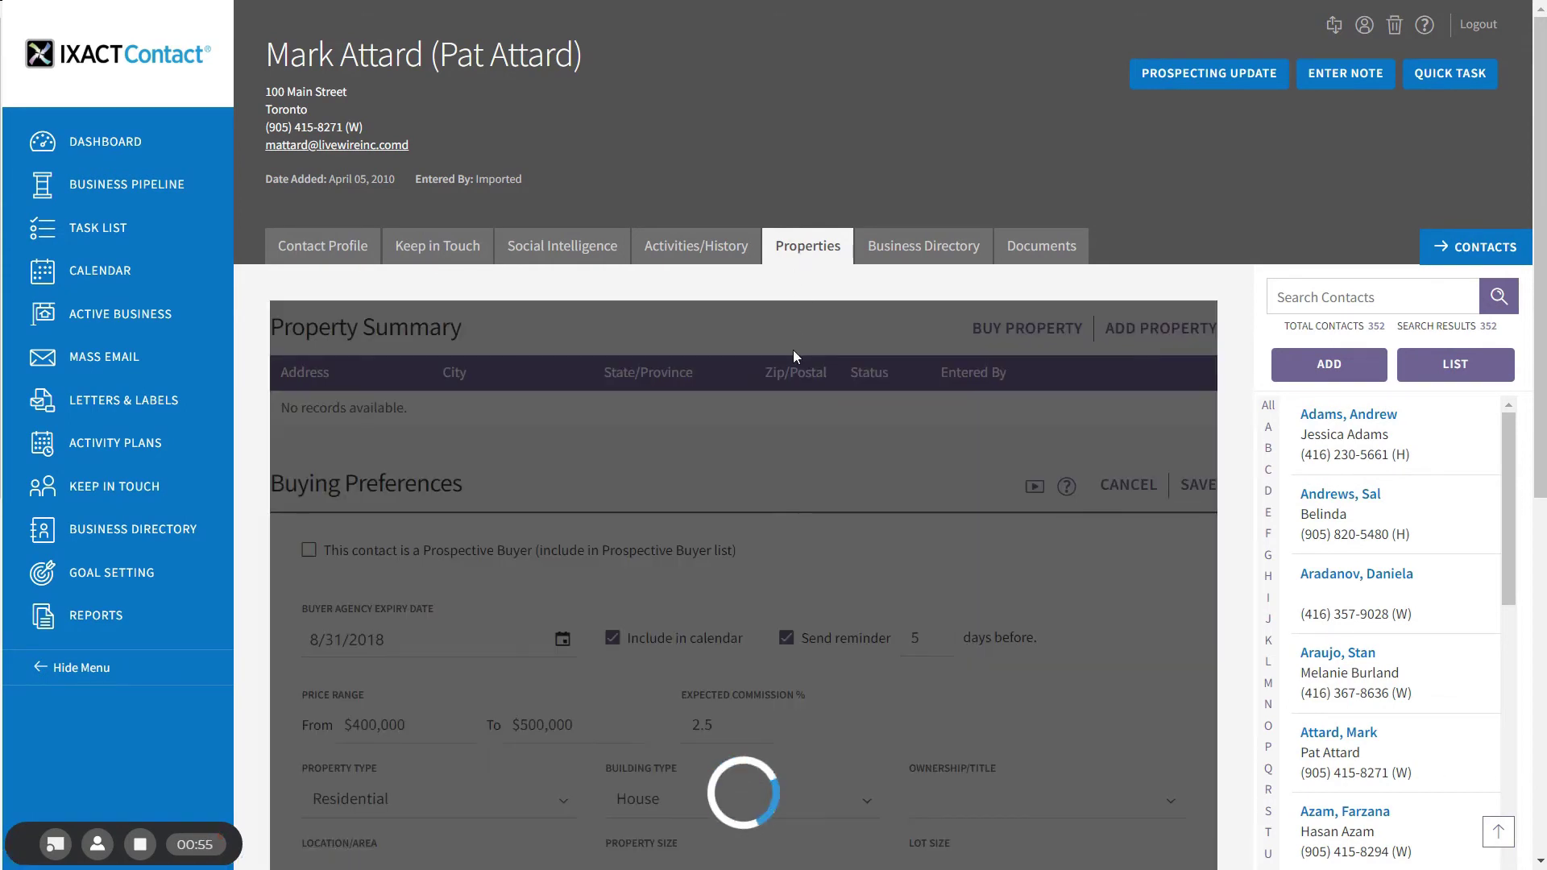